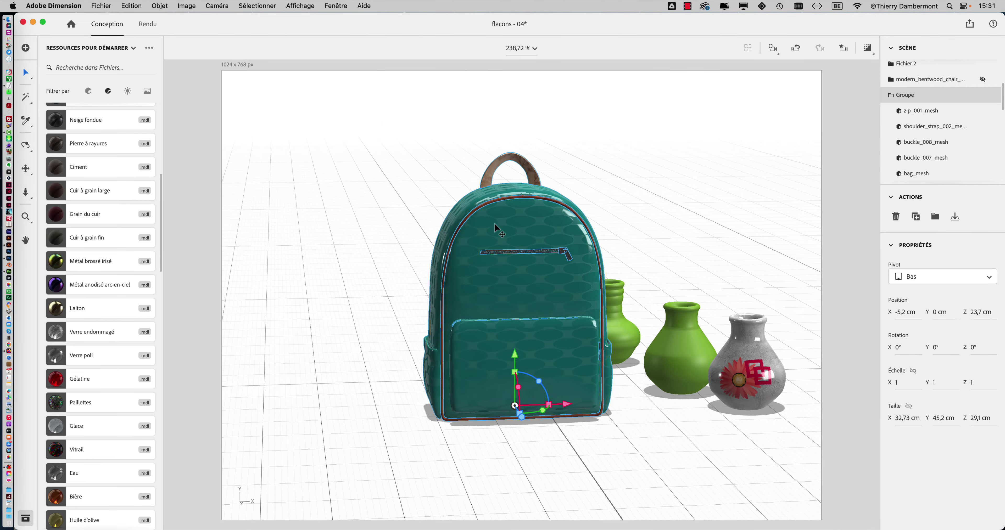
# - Orbit the scene to view the backpack from the side and check bag_backpack.fbx in Finder
pyautogui.moveTo(496, 225)
pyautogui.mouseDown(button='right')
pyautogui.moveTo(419, 263)
pyautogui.moveTo(390, 259)
pyautogui.moveTo(658, 272)
pyautogui.moveTo(582, 230)
pyautogui.moveTo(386, 254)
pyautogui.moveTo(333, 278)
pyautogui.moveTo(312, 237)
pyautogui.moveTo(302, 249)
pyautogui.mouseUp(button='right')
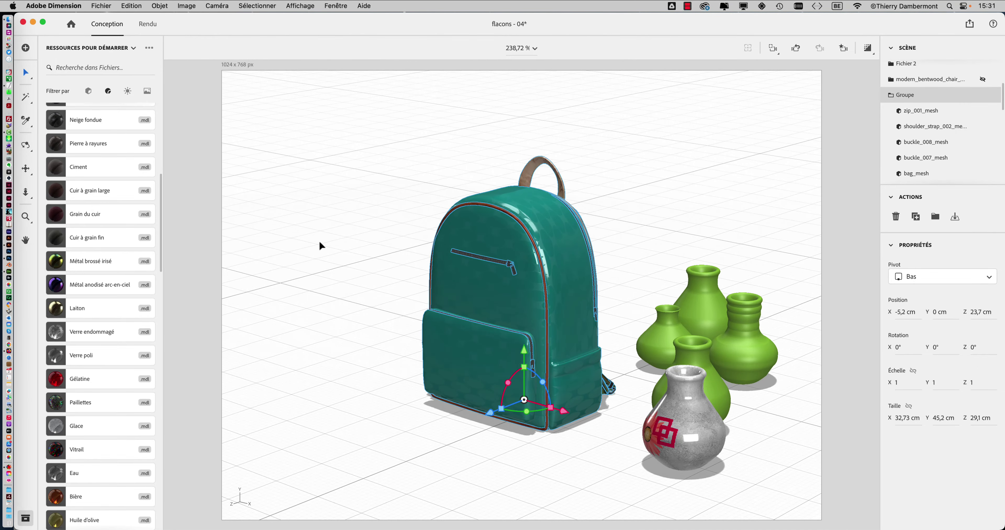
pyautogui.press('super+Tab')
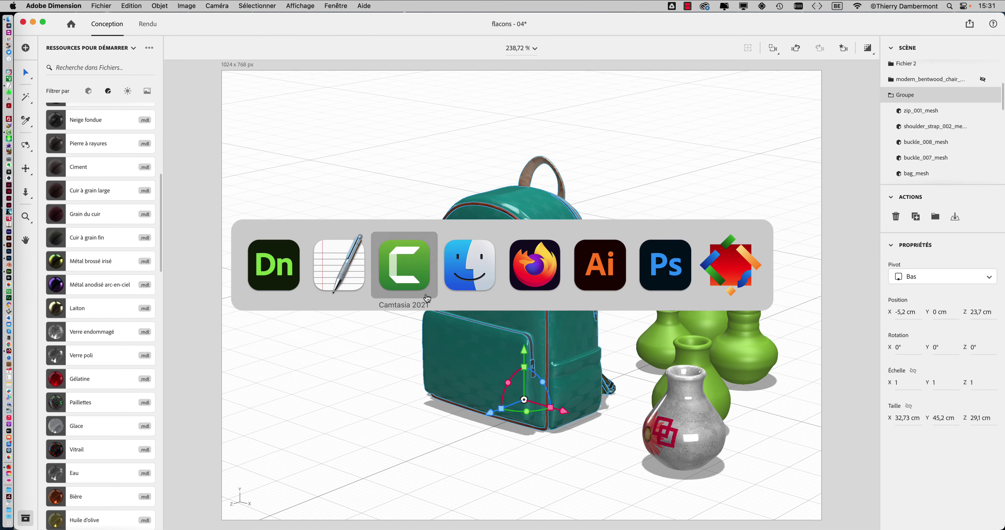
pyautogui.press('super+Tab')
pyautogui.click(283, 119)
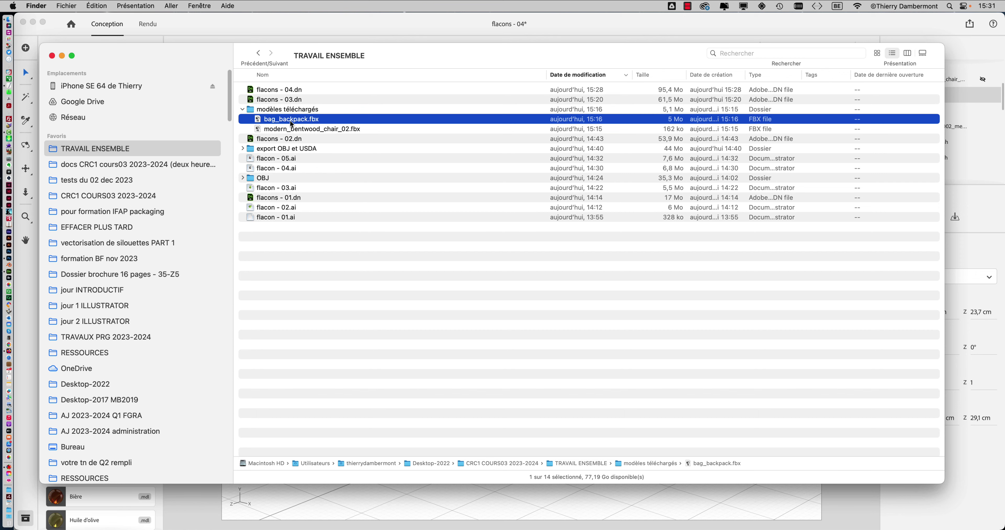
pyautogui.press('super+Tab')
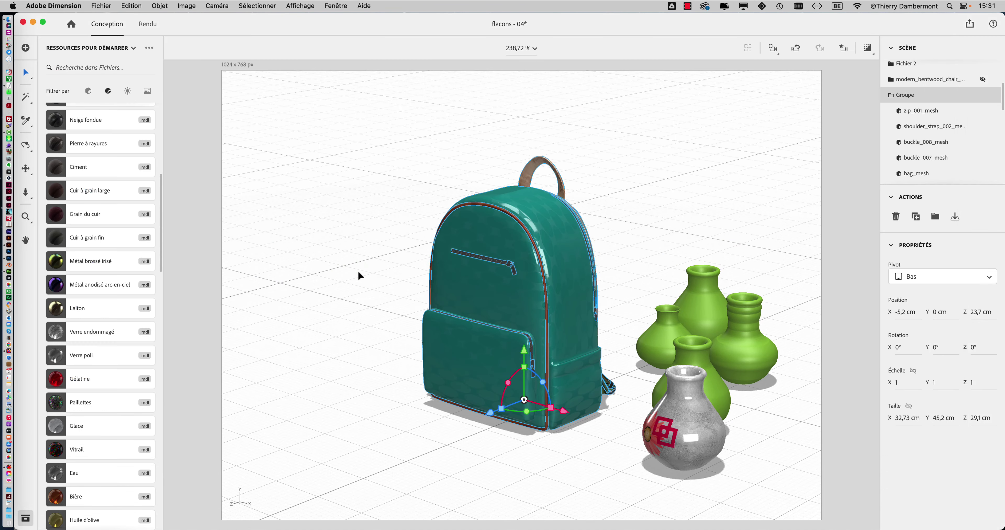
# - Zoom out to a lower view of backpack and vases, and filter starter assets to 3D models
pyautogui.click(363, 267)
pyautogui.moveTo(355, 271)
pyautogui.mouseDown(button='middle')
pyautogui.moveTo(487, 298)
pyautogui.moveTo(440, 299)
pyautogui.moveTo(340, 266)
pyautogui.mouseUp(button='middle')
pyautogui.scroll(-3, 488, 300)
pyautogui.scroll(-3, 488, 299)
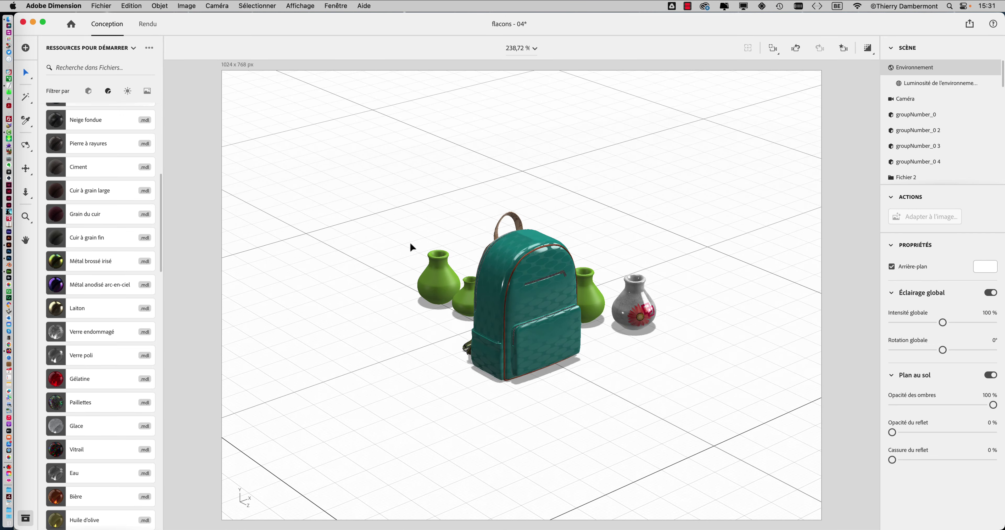
pyautogui.moveTo(410, 246)
pyautogui.mouseDown(button='middle')
pyautogui.moveTo(458, 199)
pyautogui.moveTo(487, 199)
pyautogui.moveTo(494, 188)
pyautogui.moveTo(297, 197)
pyautogui.moveTo(471, 184)
pyautogui.mouseUp(button='middle')
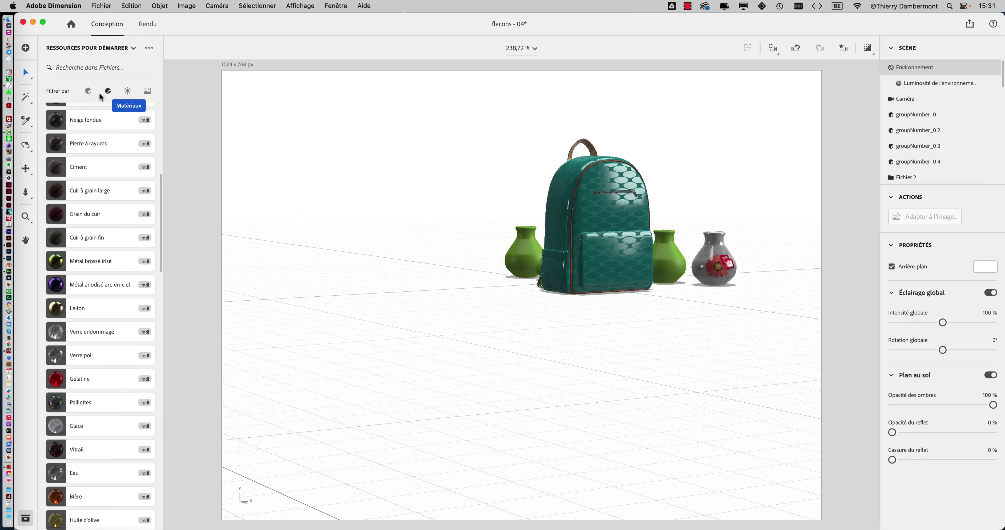
pyautogui.click(89, 92)
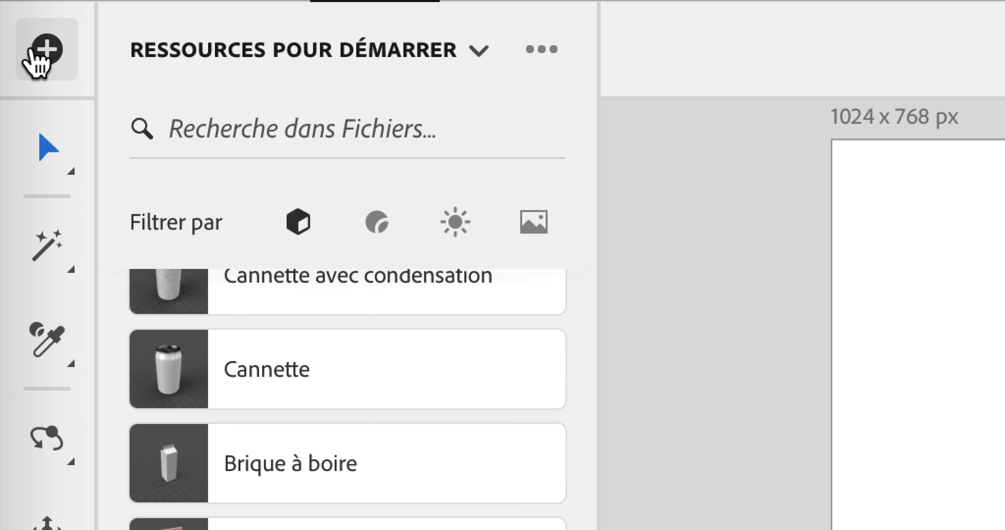
# - Open and then close the + add-content flyout
pyautogui.click(30, 49)
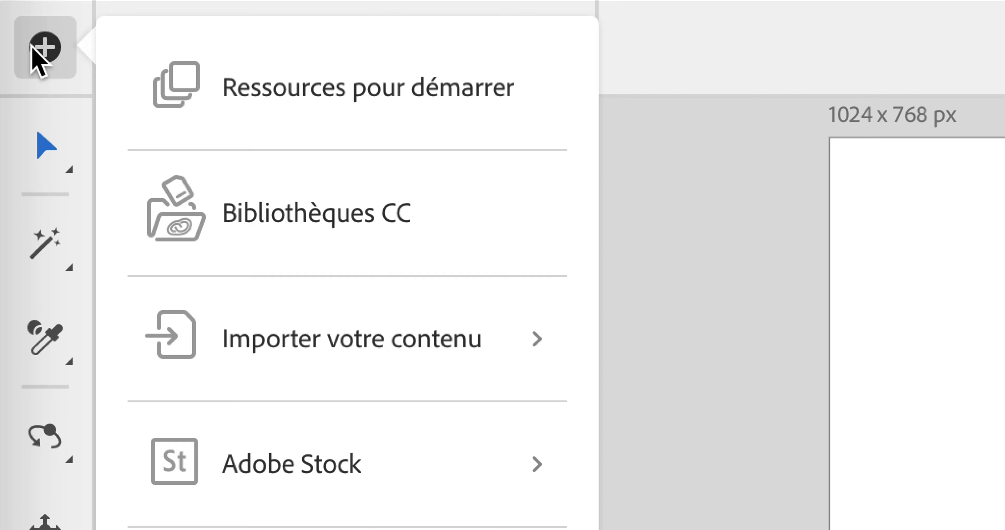
pyautogui.click(31, 50)
pyautogui.click(31, 49)
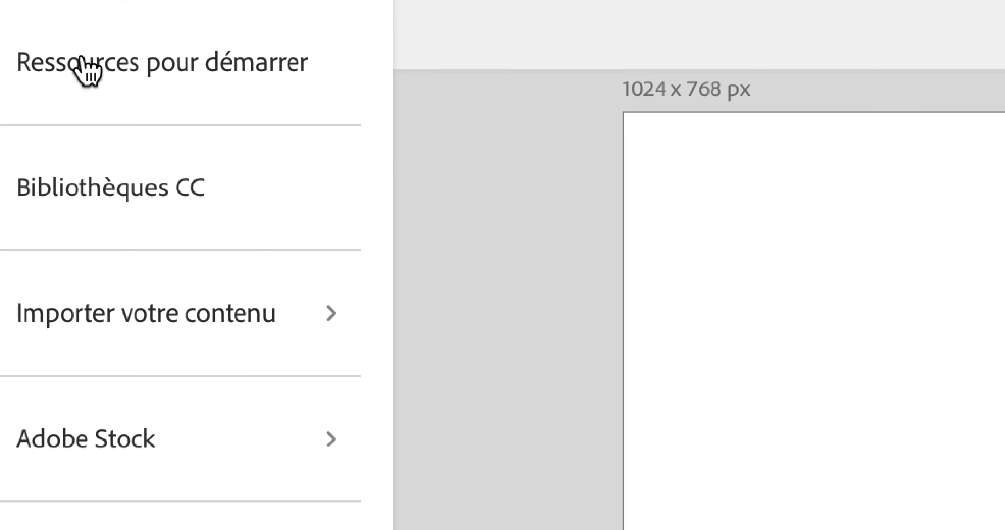
pyautogui.click(285, 88)
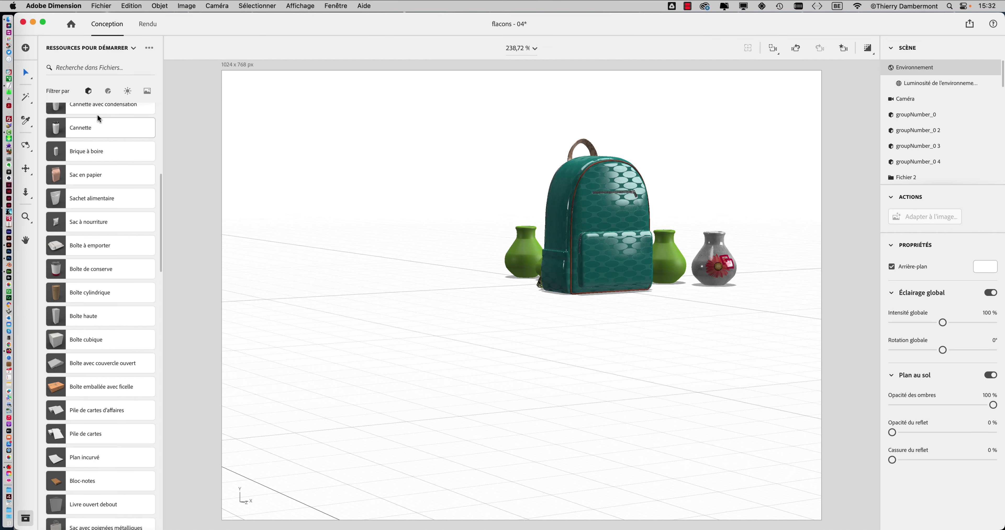
# - Scroll to the end of the starter 3D models and open Parcourir Adobe Stock in the browser
pyautogui.scroll(-5, 85, 163)
pyautogui.scroll(-5, 84, 163)
pyautogui.scroll(-5, 83, 169)
pyautogui.scroll(-5, 84, 170)
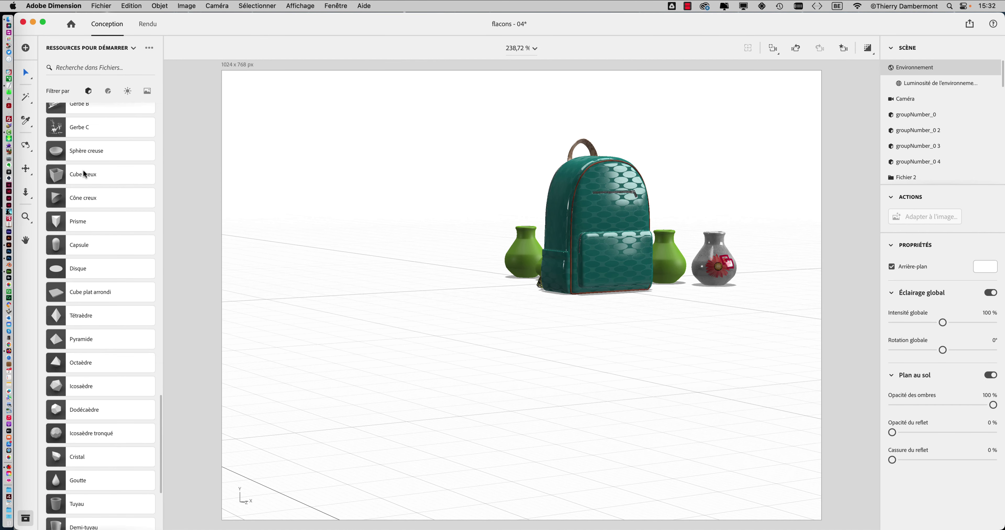
pyautogui.scroll(-5, 83, 169)
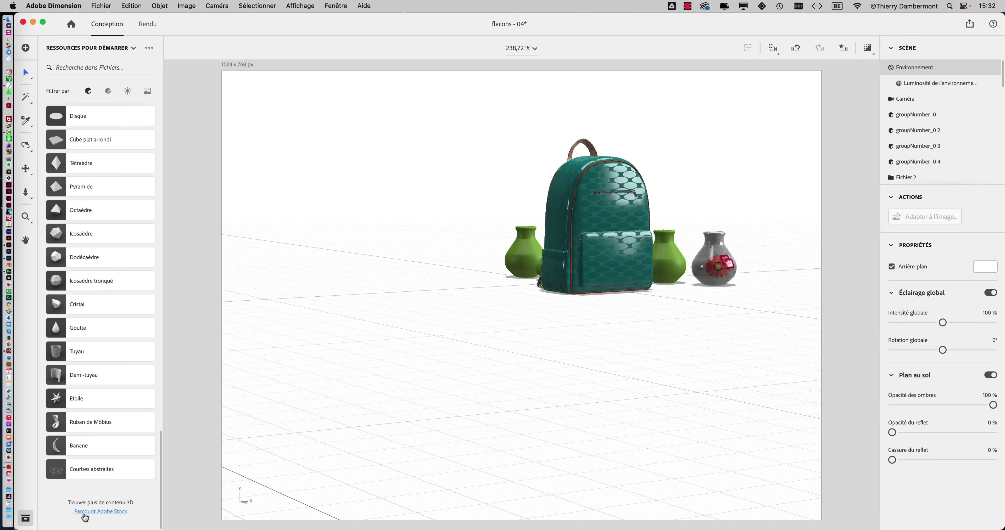
pyautogui.click(85, 512)
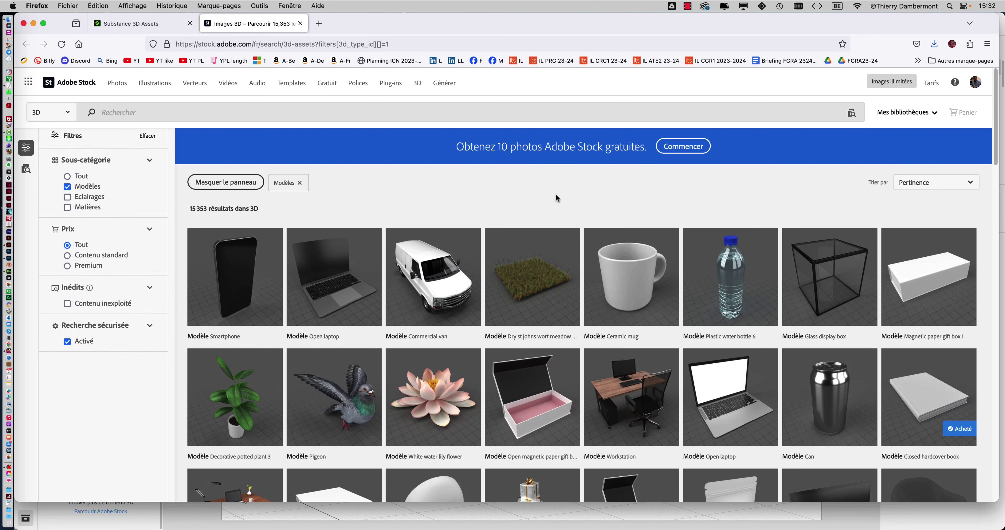
# - Scroll through the Modèles-filtered Stock 3D results (15 353 items) and partway back up
pyautogui.scroll(-5, 560, 218)
pyautogui.scroll(-2, 565, 249)
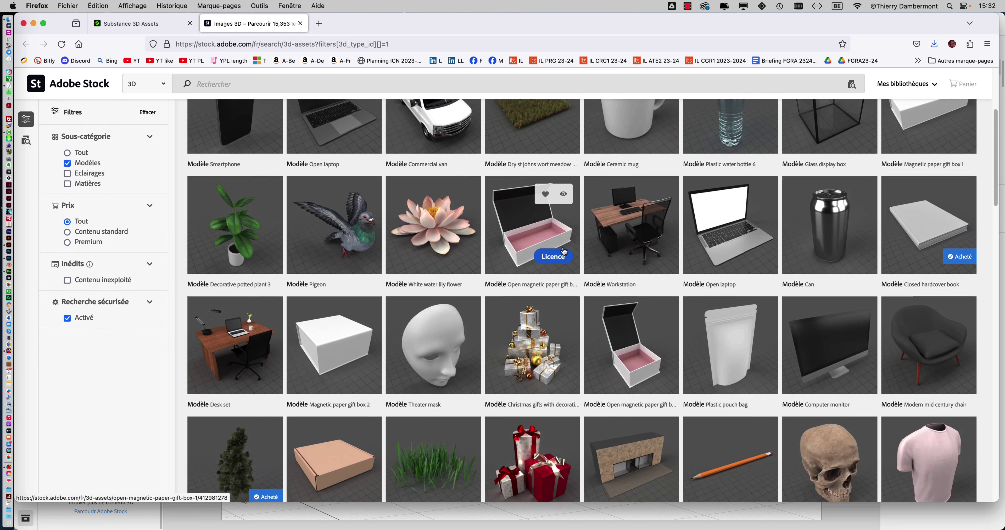
pyautogui.scroll(-1, 563, 254)
pyautogui.scroll(-1, 564, 256)
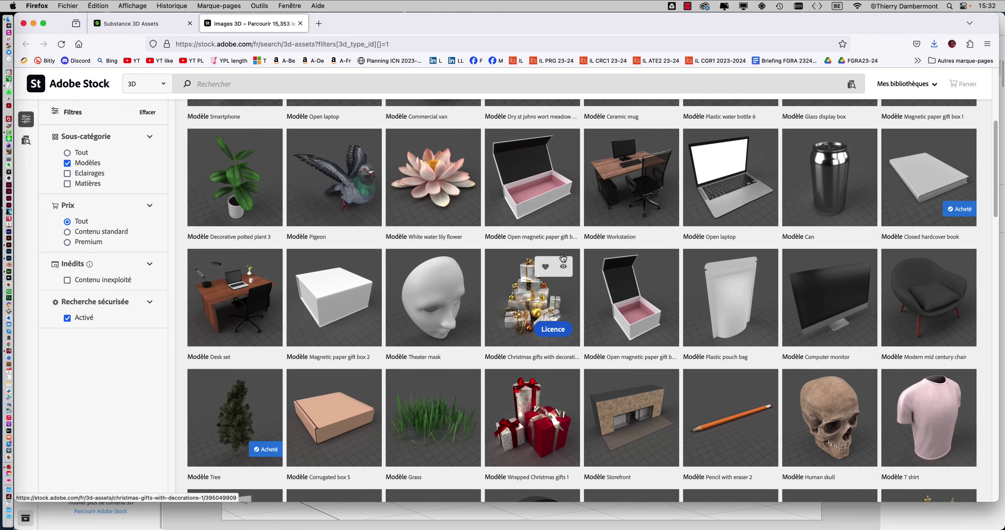
pyautogui.scroll(-2, 564, 258)
pyautogui.scroll(-5, 563, 259)
pyautogui.scroll(-7, 561, 259)
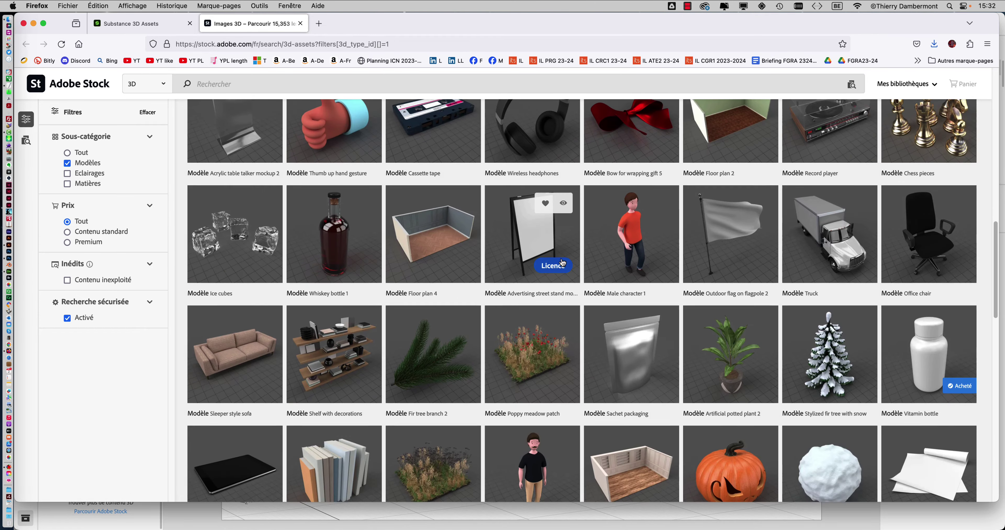
pyautogui.scroll(-6, 561, 259)
pyautogui.scroll(-3, 562, 260)
pyautogui.scroll(-4, 562, 265)
pyautogui.scroll(-5, 562, 264)
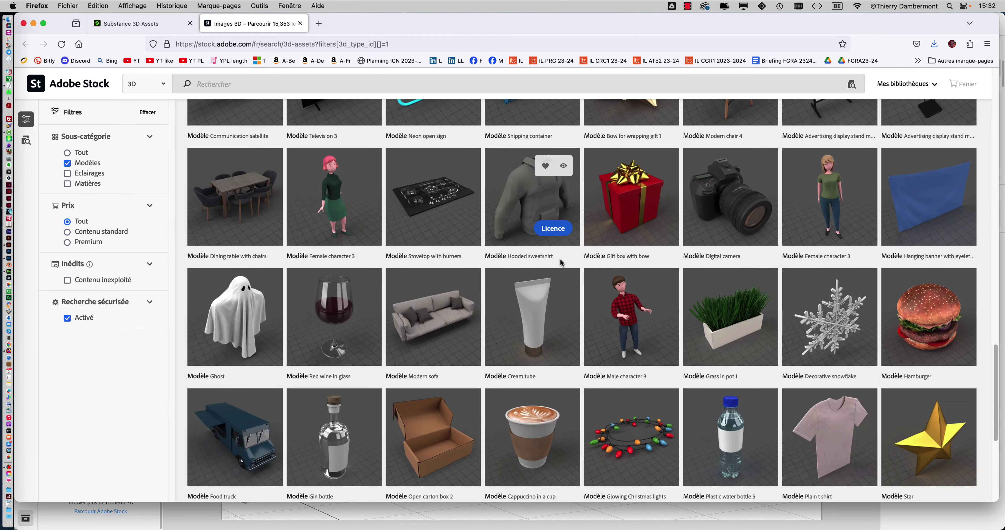
pyautogui.scroll(-2, 562, 265)
pyautogui.scroll(-5, 562, 264)
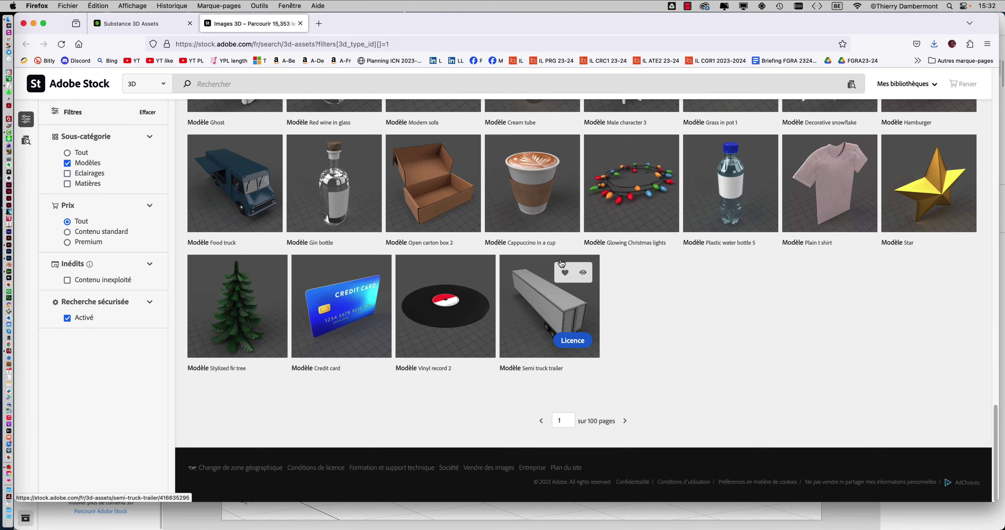
pyautogui.scroll(12, 561, 264)
pyautogui.scroll(14, 561, 249)
pyautogui.scroll(14, 560, 234)
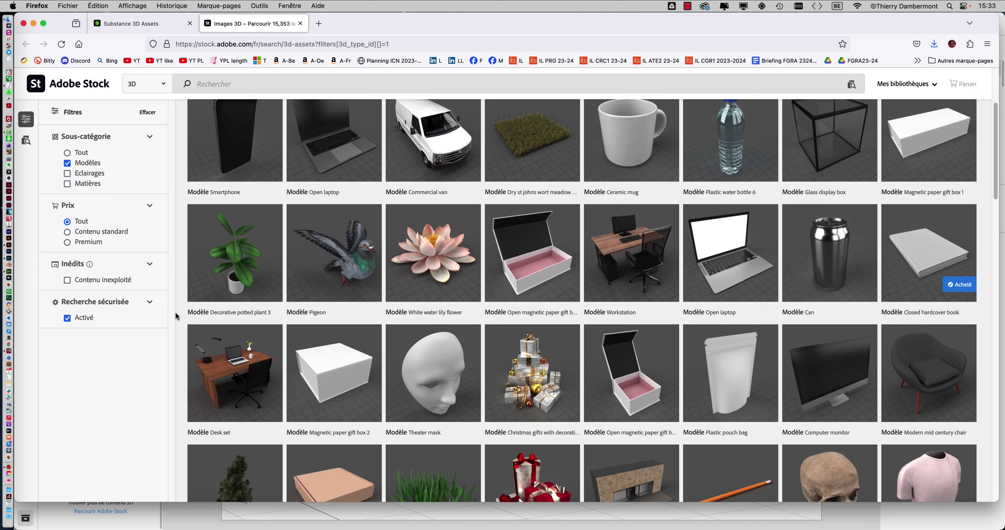
# - Briefly check the Dimension scene, then return to the Adobe Stock page
pyautogui.press('super+Tab')
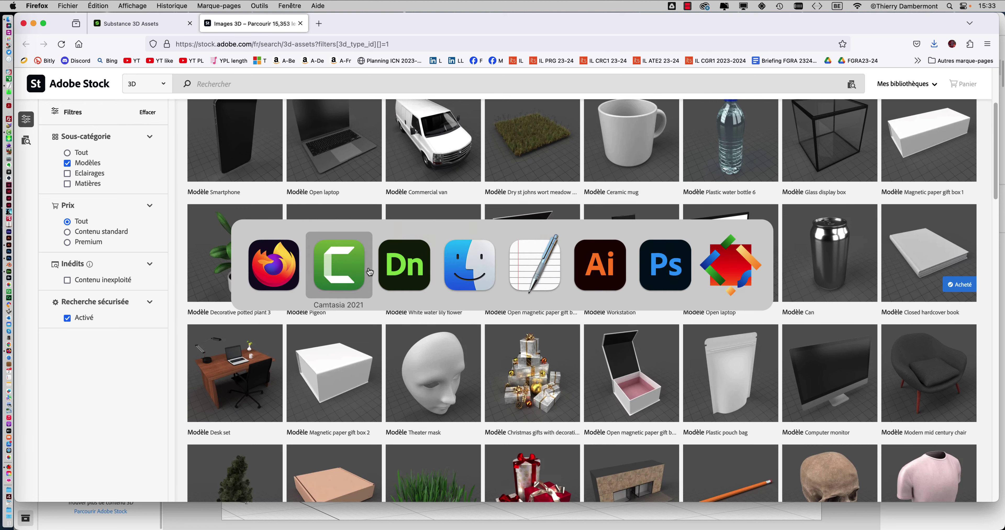
pyautogui.click(427, 274)
pyautogui.scroll(1, 102, 187)
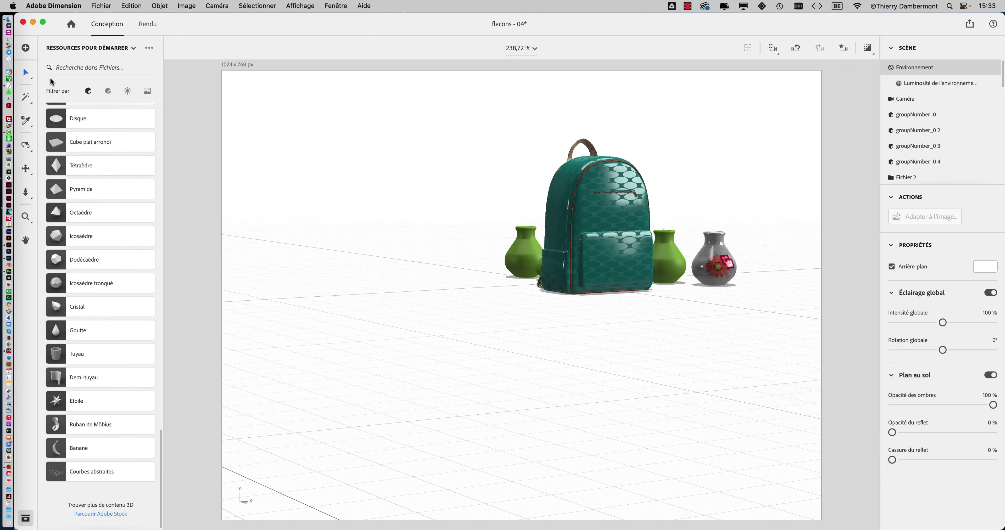
pyautogui.press('super+Tab')
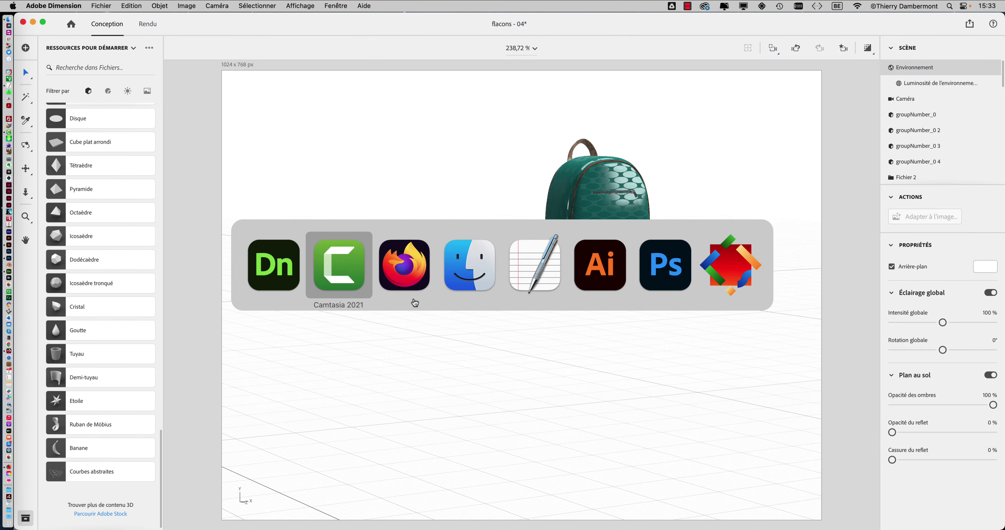
pyautogui.press('super+Tab')
# - Scroll the Stock model thumbnails again, then switch back to Adobe Dimension
pyautogui.scroll(-1, 481, 288)
pyautogui.scroll(-2, 481, 290)
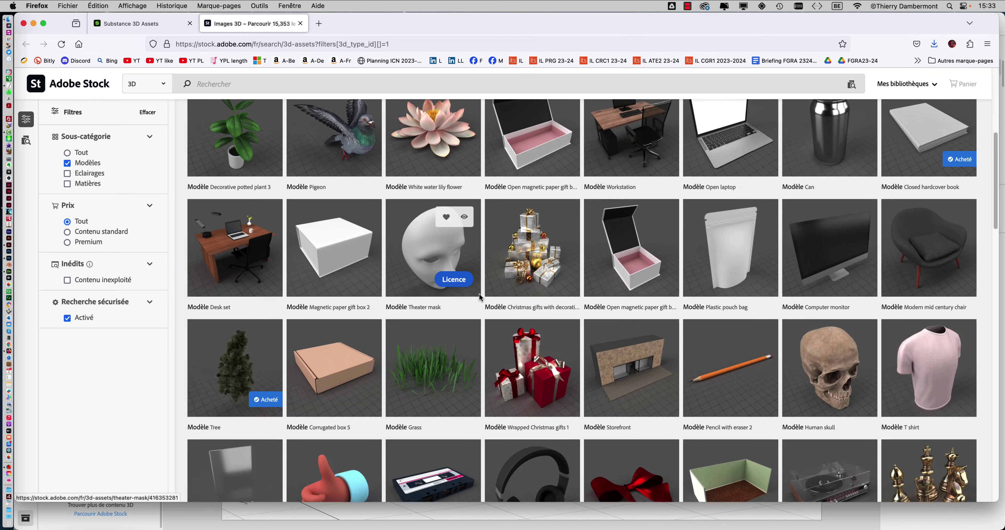
pyautogui.scroll(-5, 481, 295)
pyautogui.scroll(-2, 480, 299)
pyautogui.scroll(-5, 480, 298)
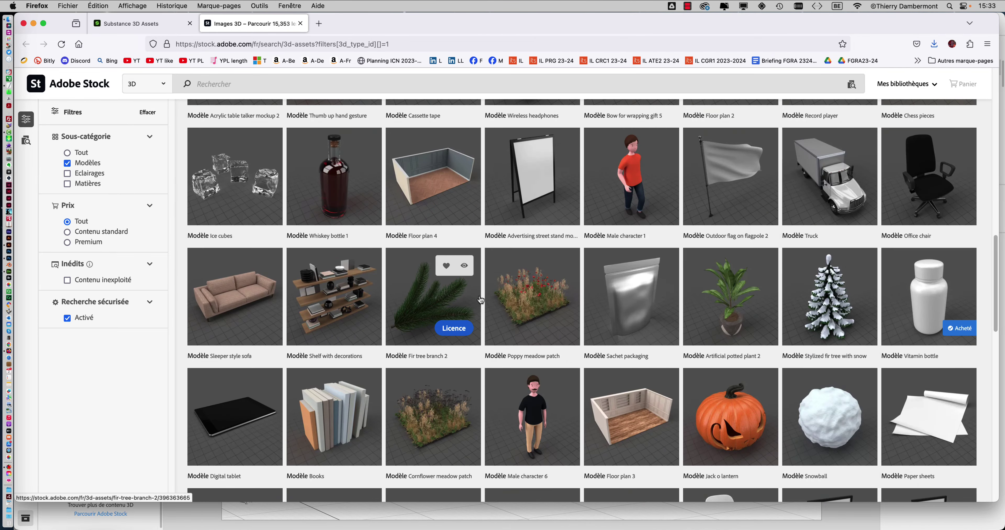
pyautogui.scroll(10, 480, 299)
pyautogui.scroll(4, 461, 304)
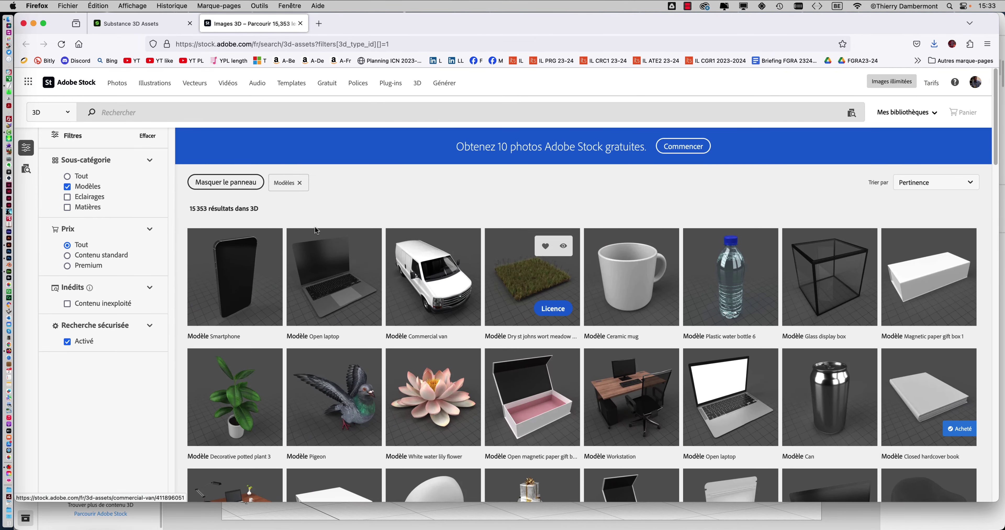
pyautogui.press('super+Tab')
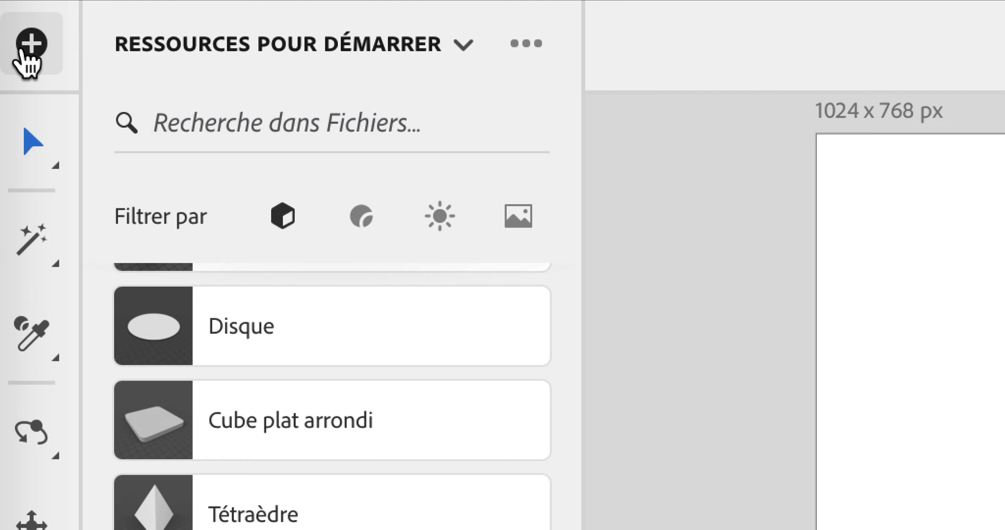
# - From + > Adobe Stock, open Collection gratuite to show the Gratuits 3D page in Firefox
pyautogui.click(27, 58)
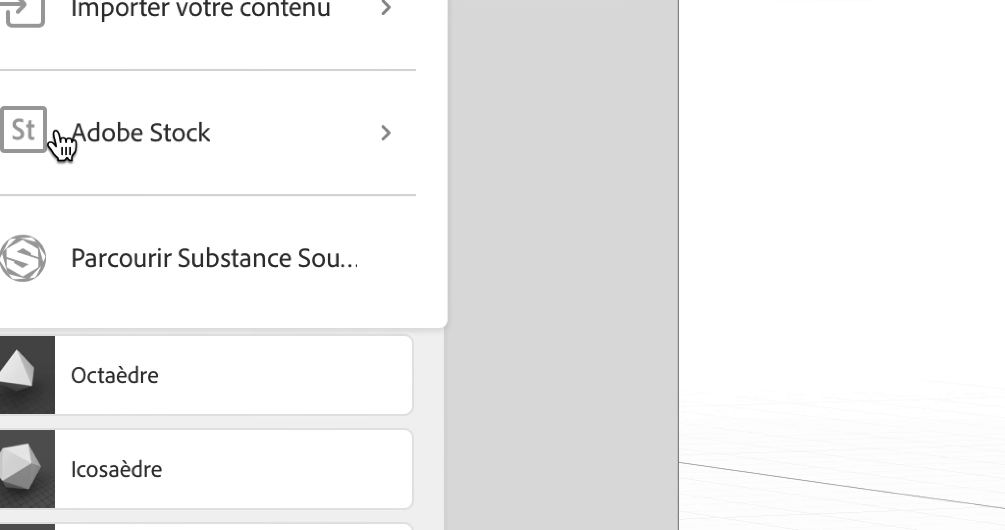
pyautogui.click(51, 135)
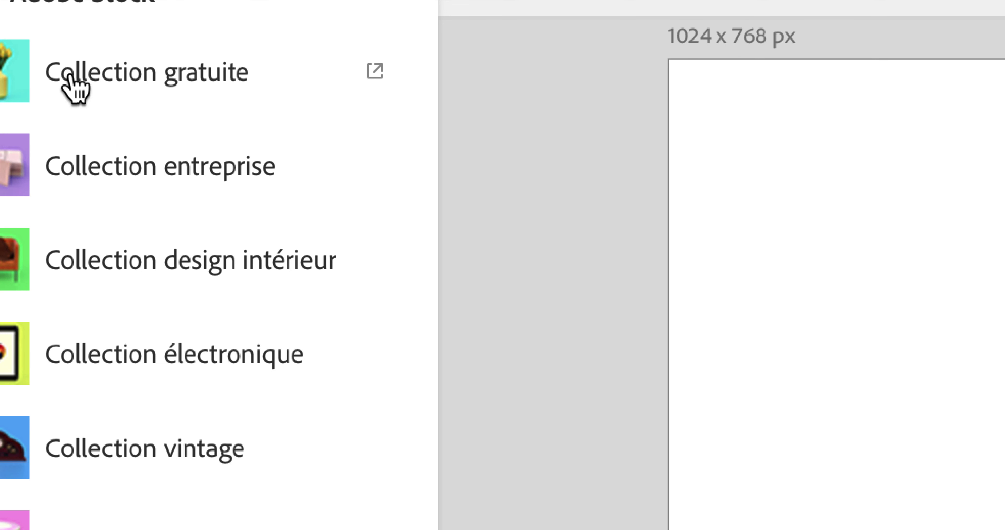
pyautogui.click(69, 75)
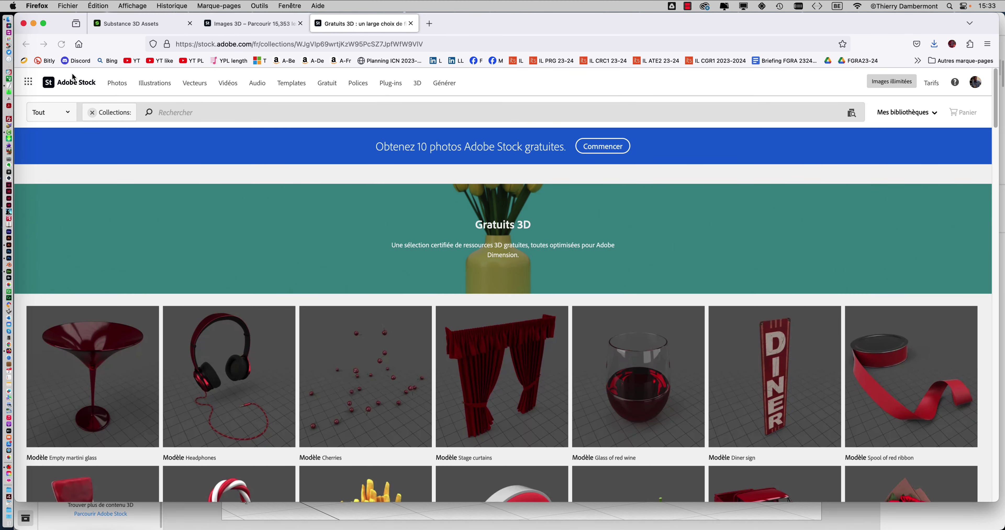
# - Preview the Glass of red wine model's details in the free collection
pyautogui.scroll(-3, 518, 293)
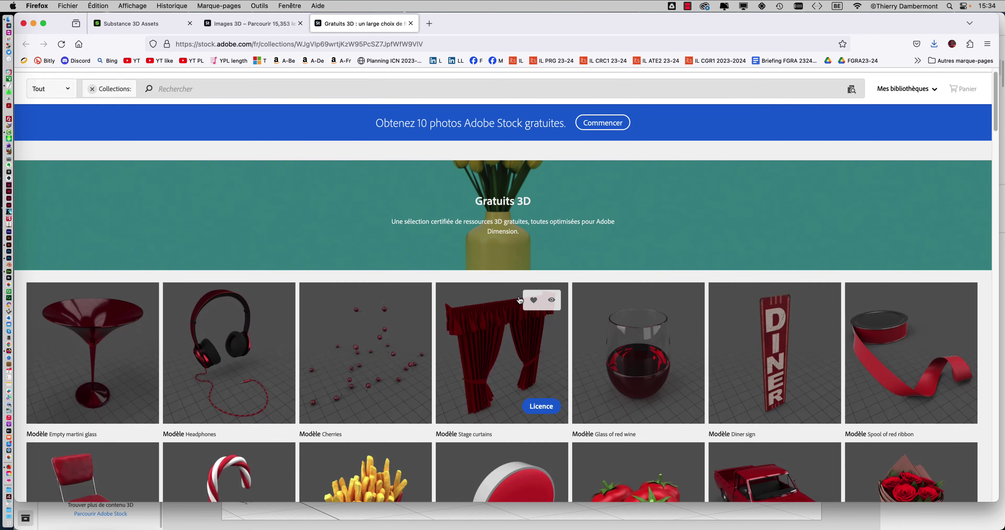
pyautogui.scroll(-3, 518, 301)
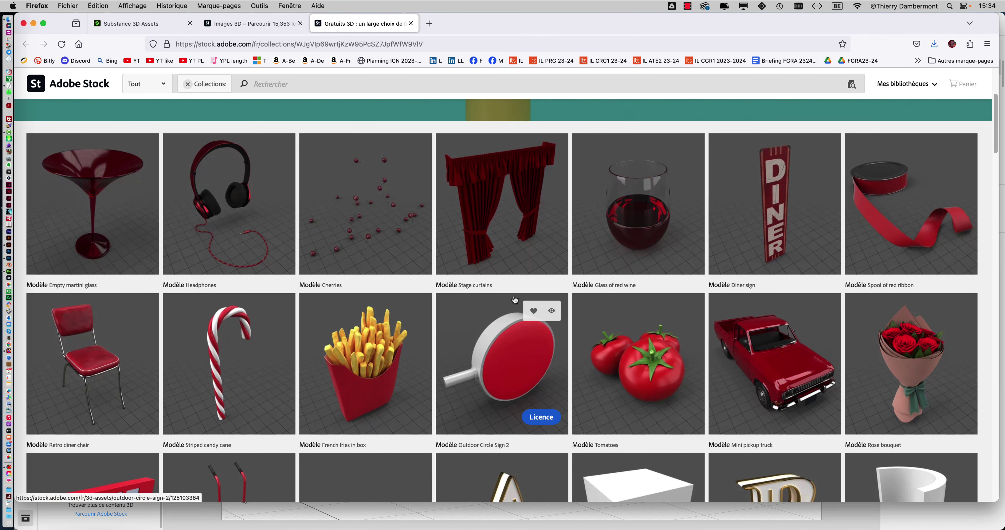
pyautogui.moveTo(638, 205)
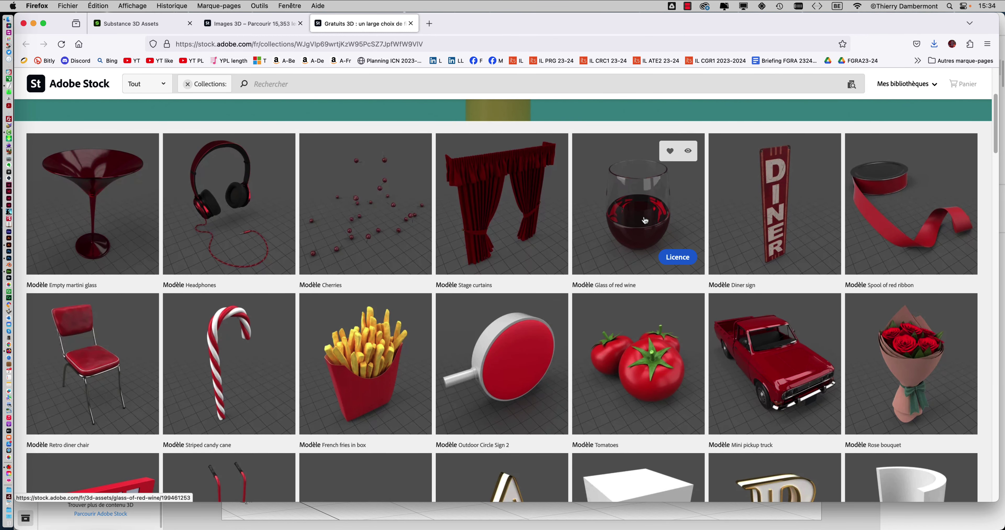
pyautogui.click(645, 221)
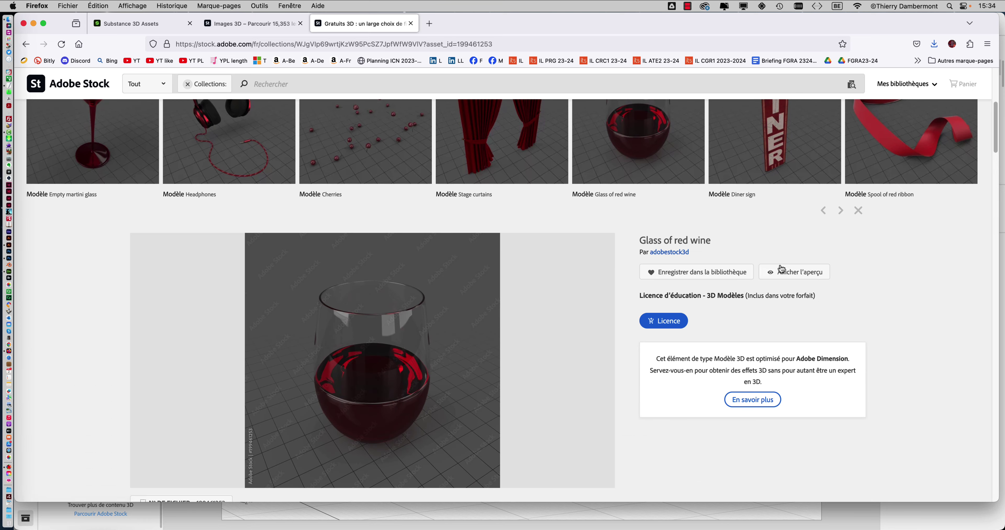
# - Browse further down the free collection and preview the Mangoes model
pyautogui.scroll(3, 662, 217)
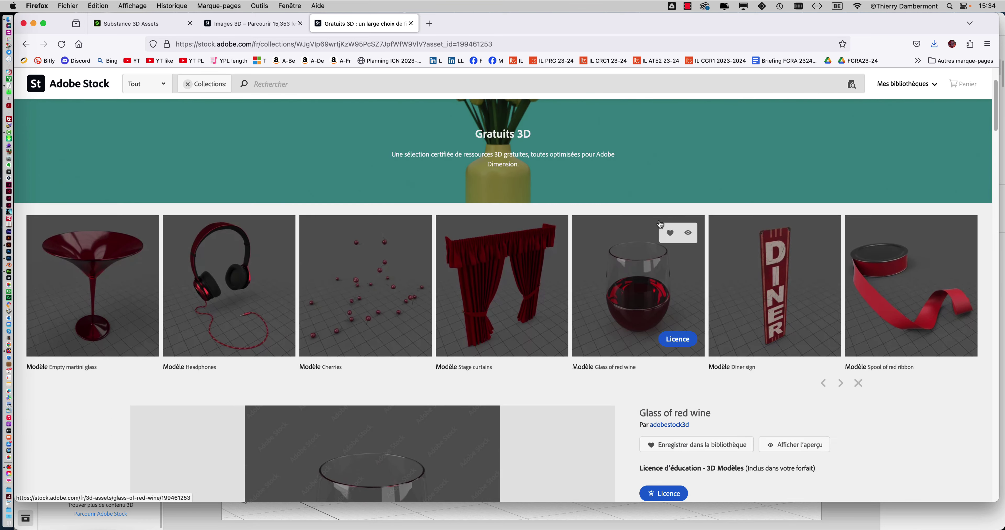
pyautogui.scroll(-10, 656, 224)
pyautogui.scroll(-5, 657, 224)
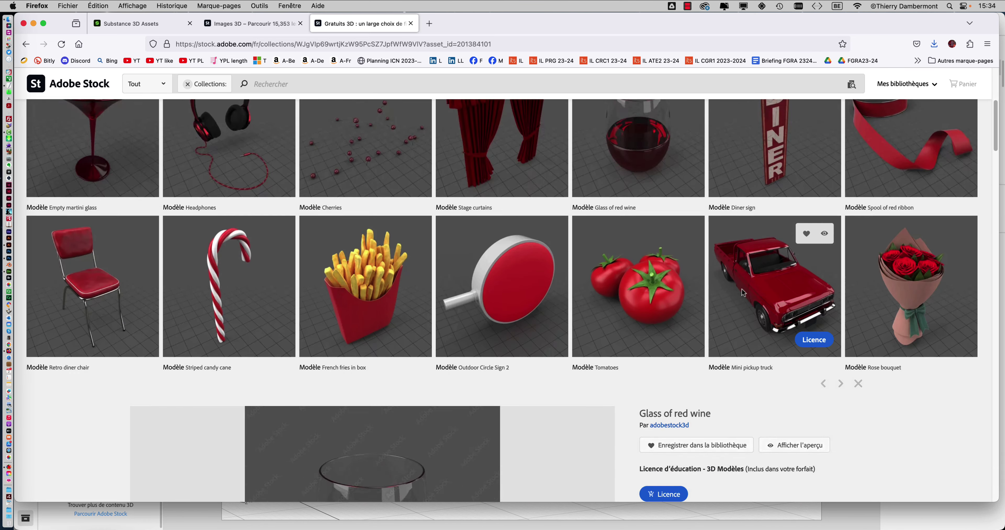
pyautogui.scroll(-5, 713, 316)
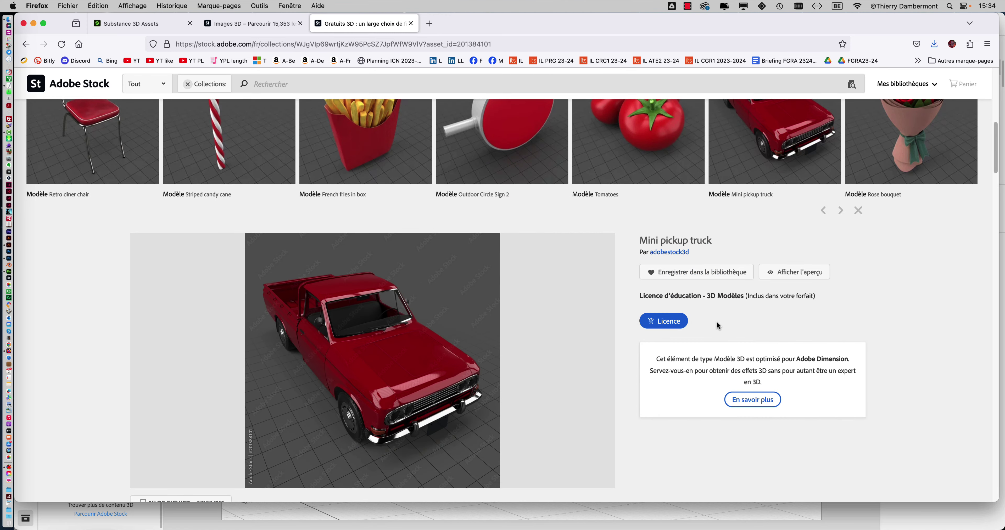
pyautogui.scroll(-1, 722, 315)
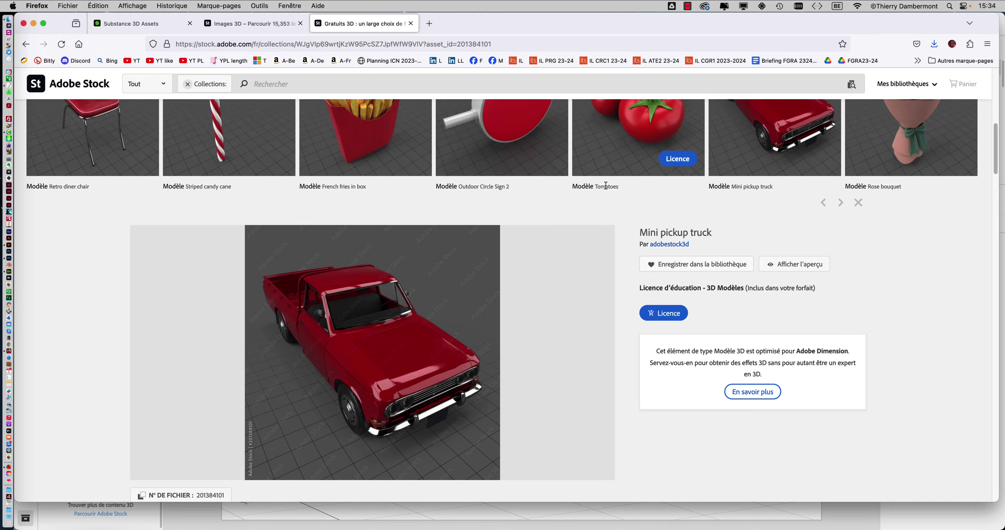
pyautogui.scroll(-3, 581, 226)
pyautogui.scroll(-6, 580, 227)
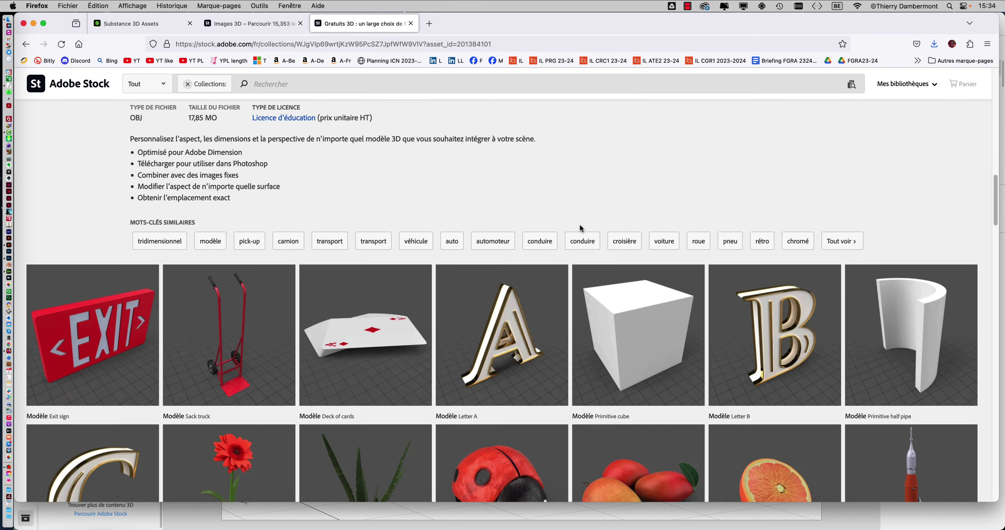
pyautogui.scroll(-3, 579, 224)
pyautogui.scroll(-3, 589, 206)
pyautogui.scroll(-3, 599, 187)
pyautogui.scroll(-3, 609, 169)
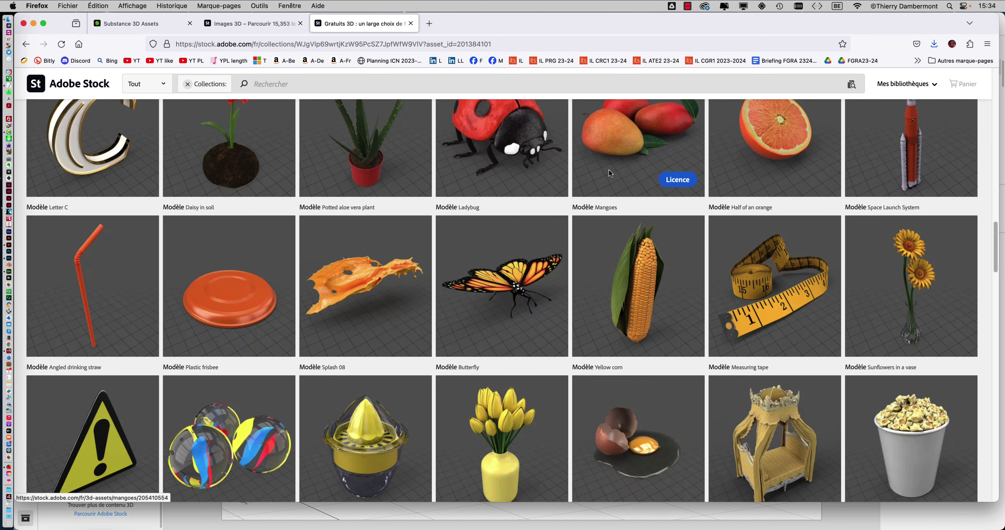
pyautogui.click(609, 173)
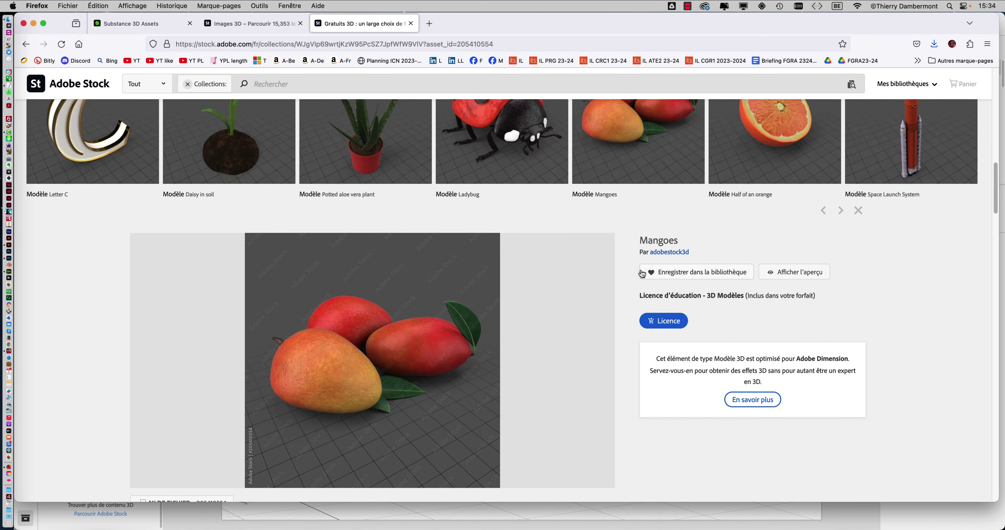
pyautogui.moveTo(775, 148)
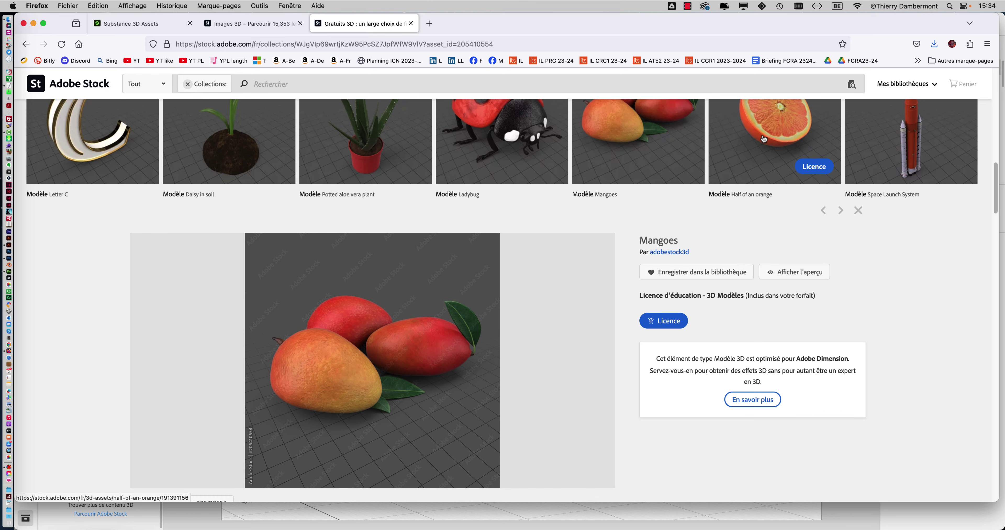
# - Scroll on to the Yellow corn model and open its detail panel
pyautogui.scroll(-1, 683, 140)
pyautogui.scroll(-1, 687, 228)
pyautogui.scroll(-3, 624, 231)
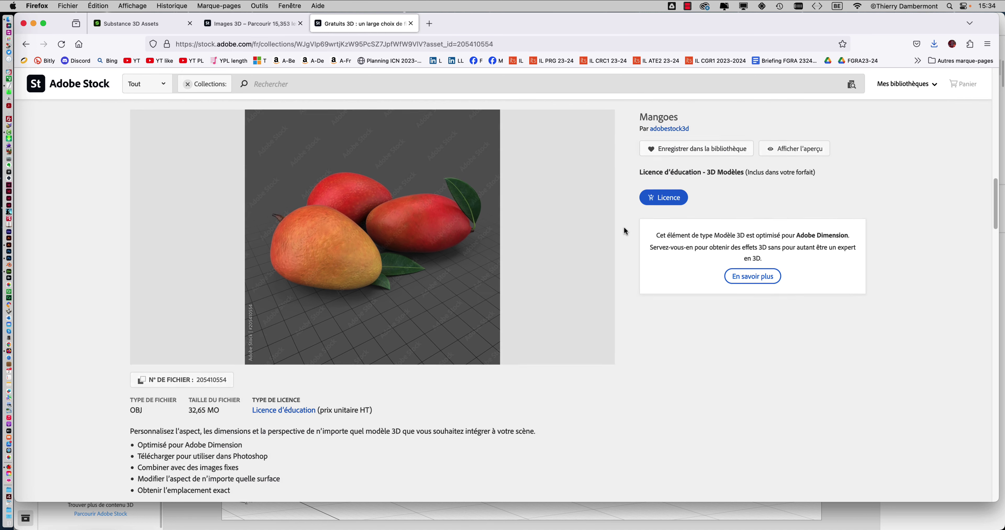
pyautogui.scroll(-2, 623, 231)
pyautogui.scroll(-3, 622, 229)
pyautogui.scroll(-3, 622, 228)
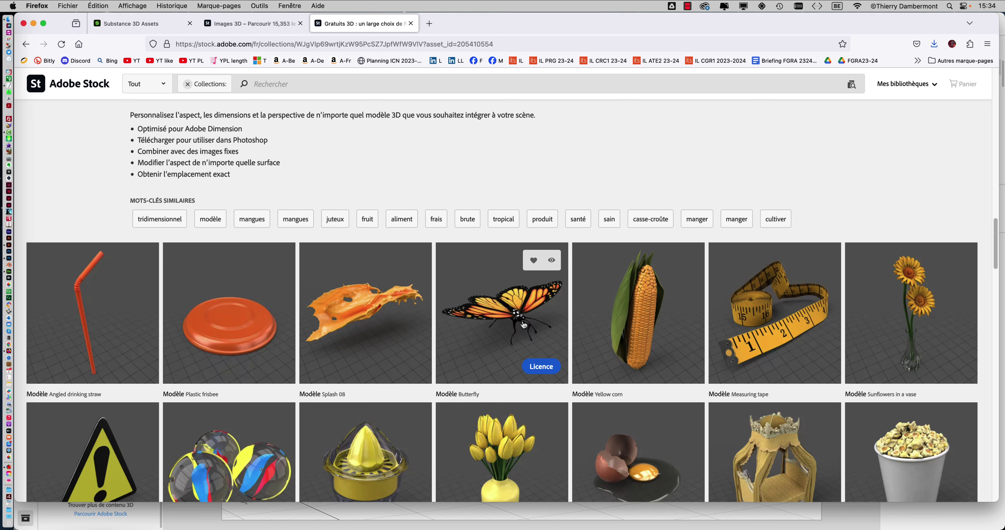
pyautogui.click(638, 304)
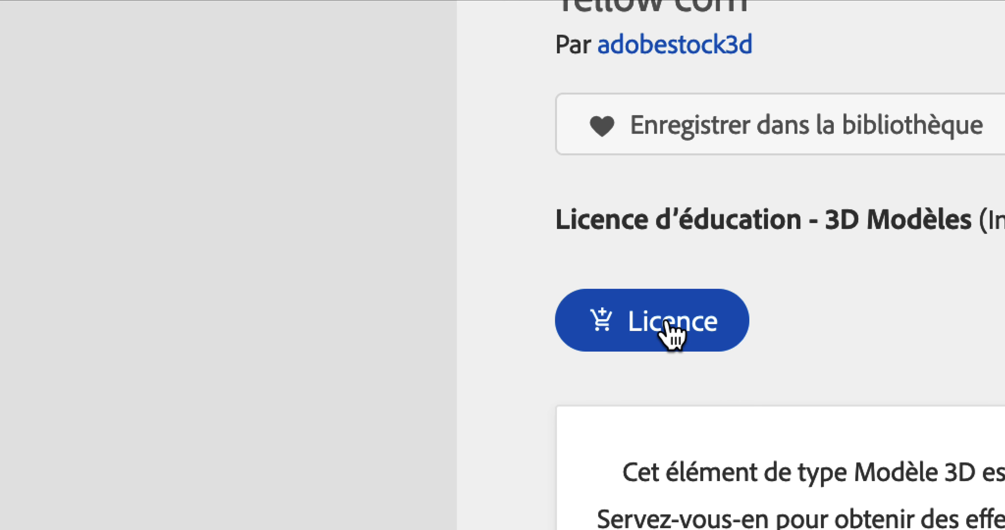
# - License Yellow corn and save its zip into a new 'modeles de adobe stock' folder in TRAVAIL ENSEMBLE
pyautogui.click(666, 322)
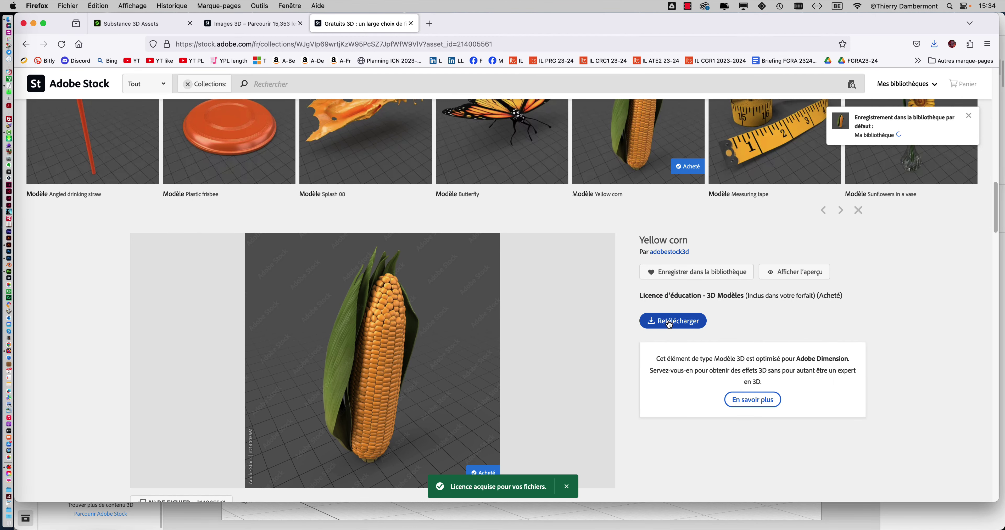
pyautogui.click(669, 322)
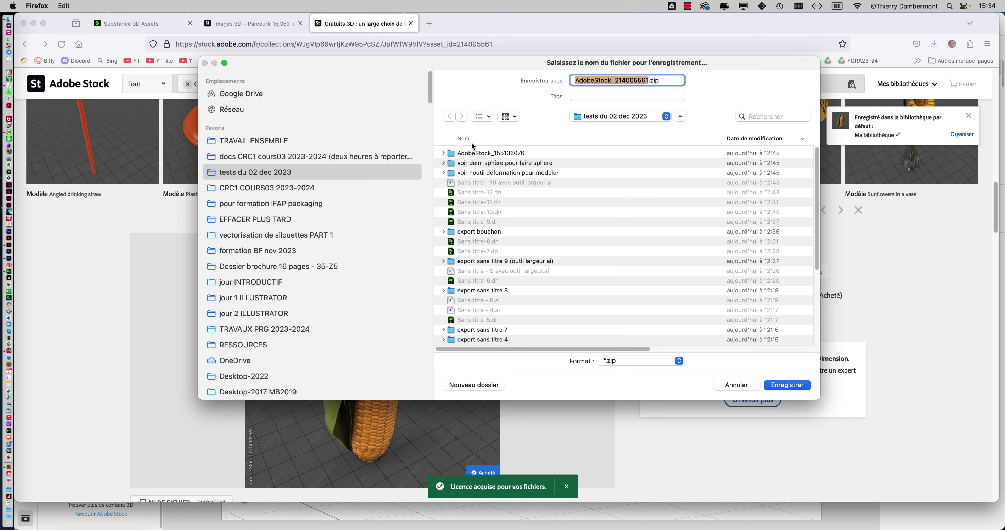
pyautogui.click(271, 143)
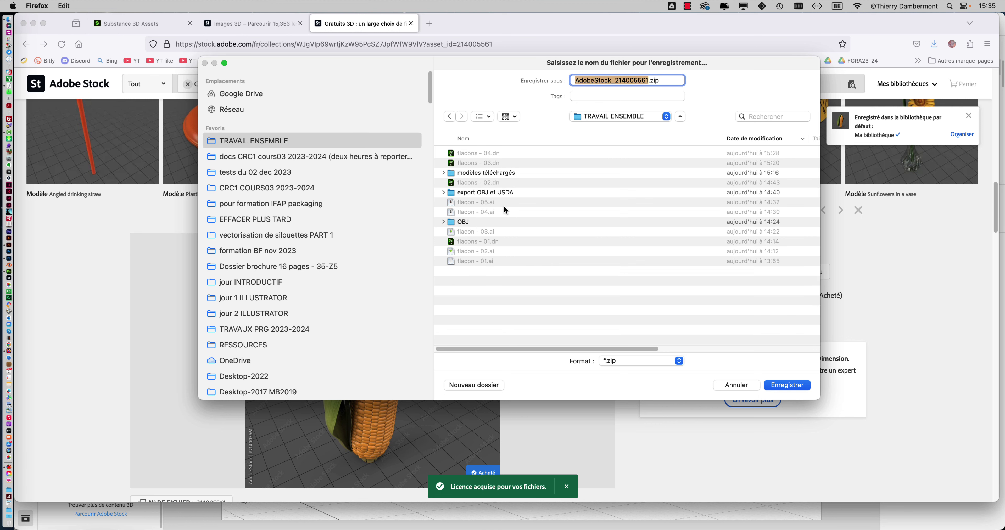
pyautogui.click(488, 385)
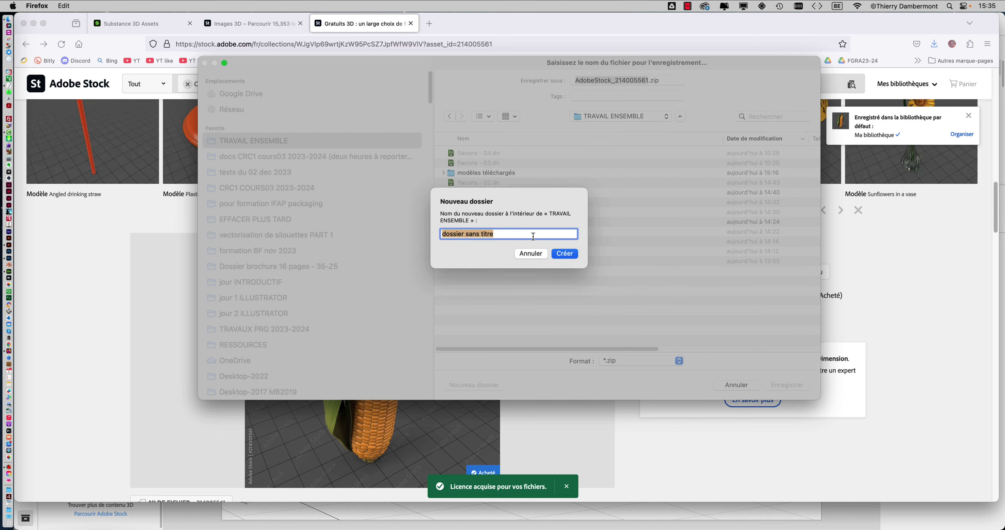
pyautogui.write('modele')
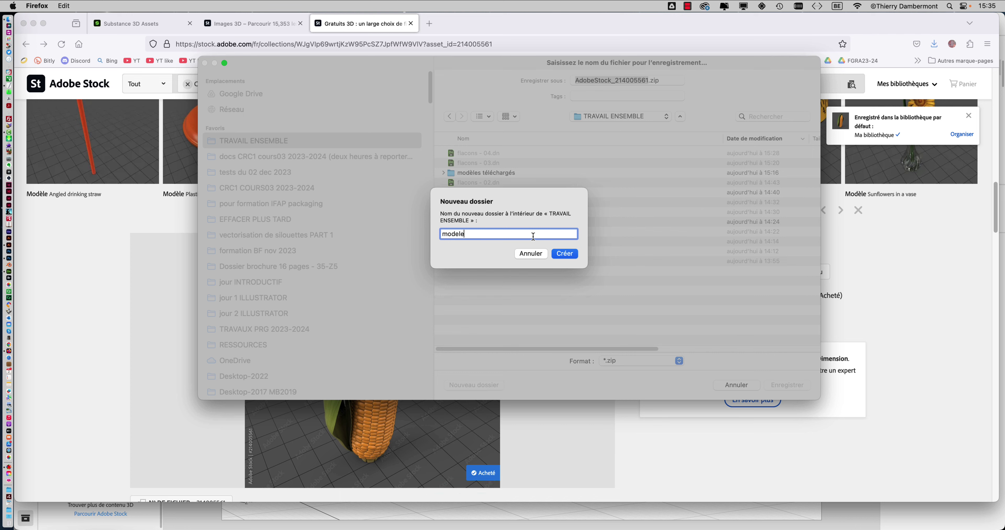
pyautogui.write('s de adobe stock')
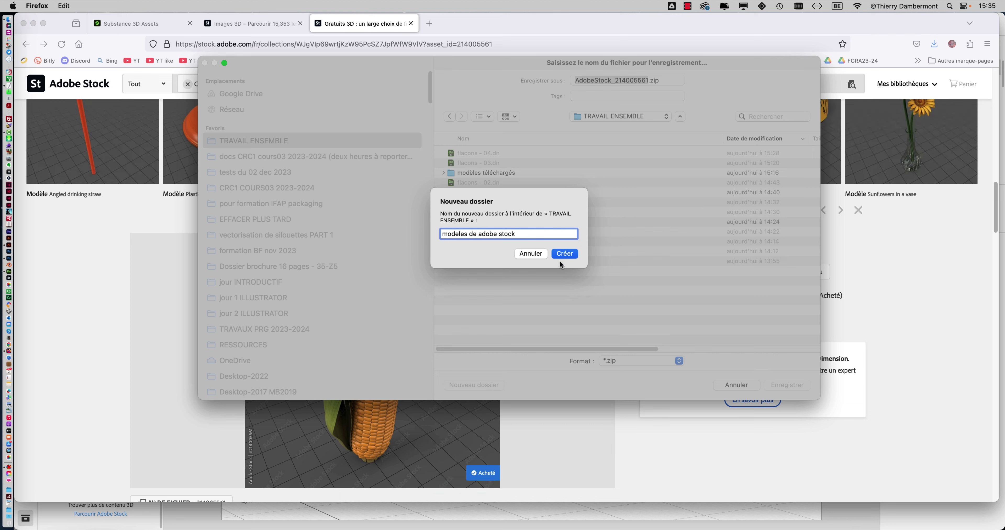
pyautogui.click(565, 254)
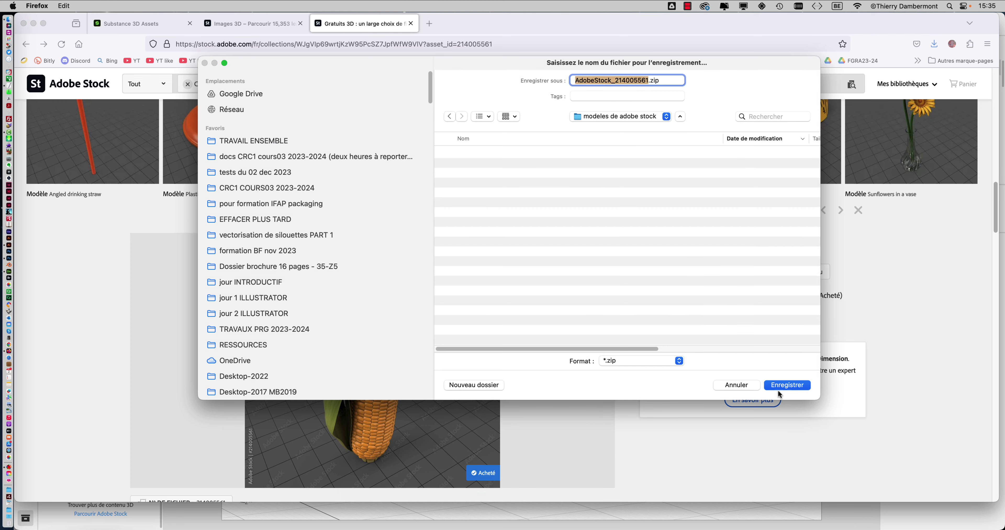
pyautogui.click(782, 386)
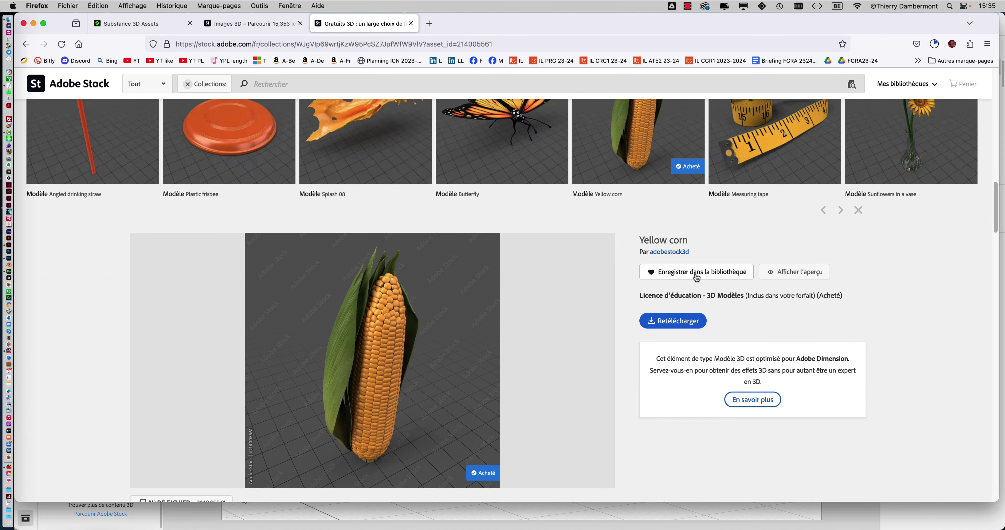
# - Add the Yellow corn model to Ma bibliothèque, then switch back to Adobe Dimension
pyautogui.click(697, 278)
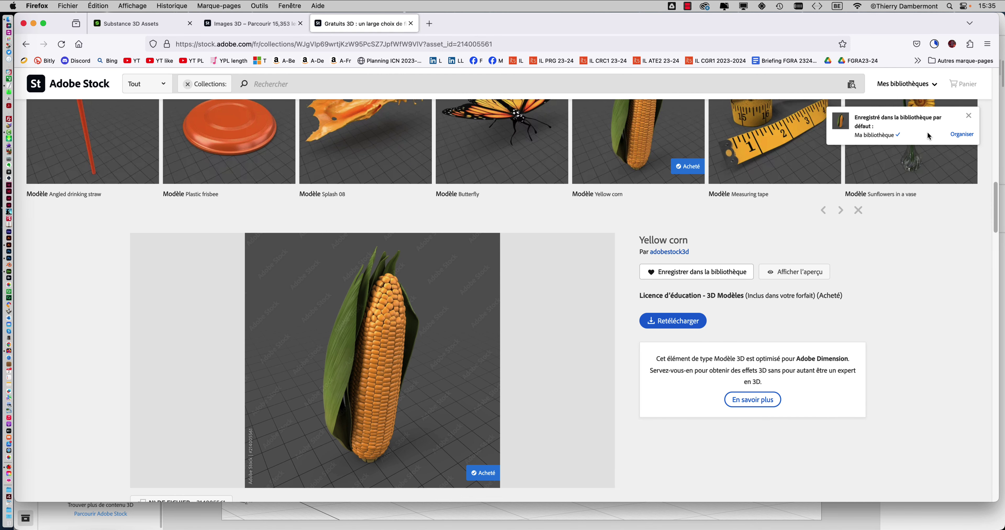
pyautogui.press('super+Tab')
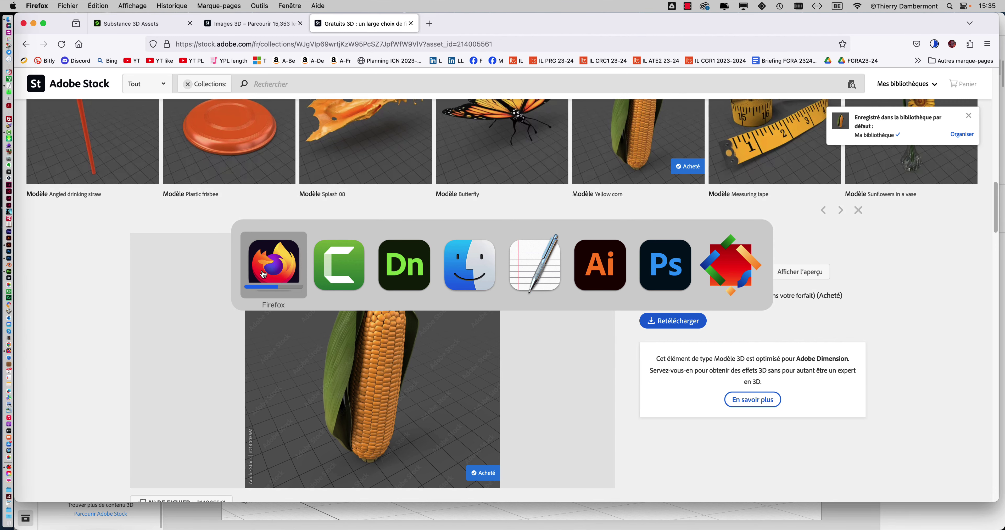
pyautogui.click(258, 273)
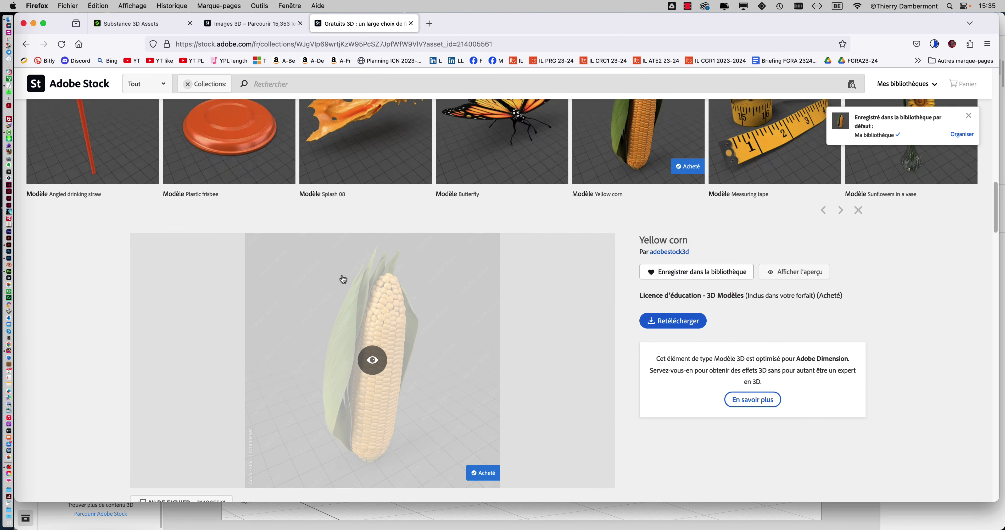
pyautogui.press('super+Tab')
pyautogui.press('super+Tab')
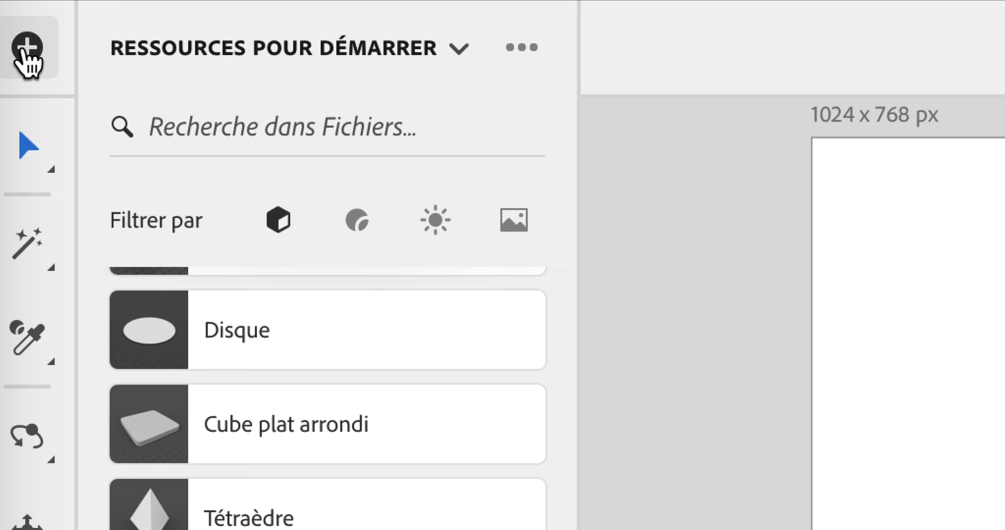
# - Drag Yellow corn from Bibliothèques CC > Ma bibliothèque onto the canvas as yellow_corn_1343
pyautogui.click(24, 48)
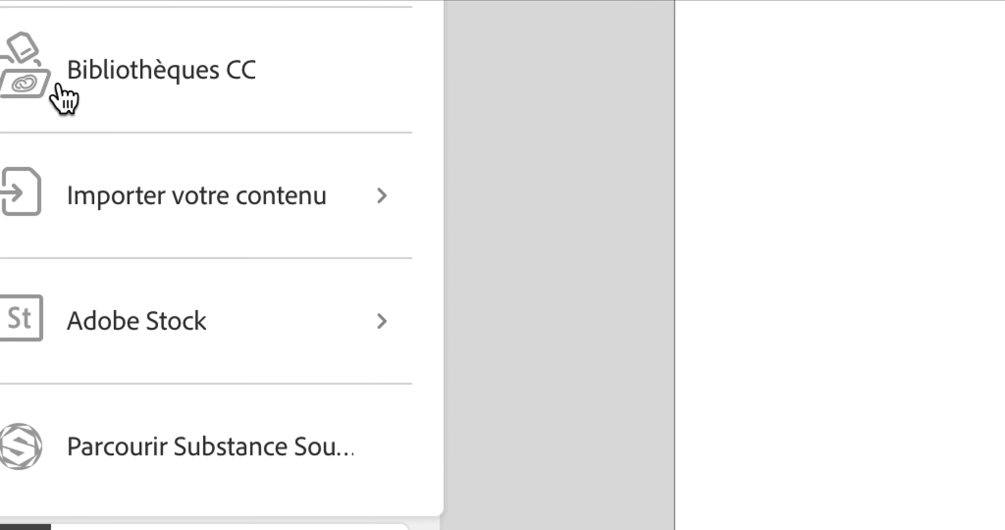
pyautogui.click(191, 230)
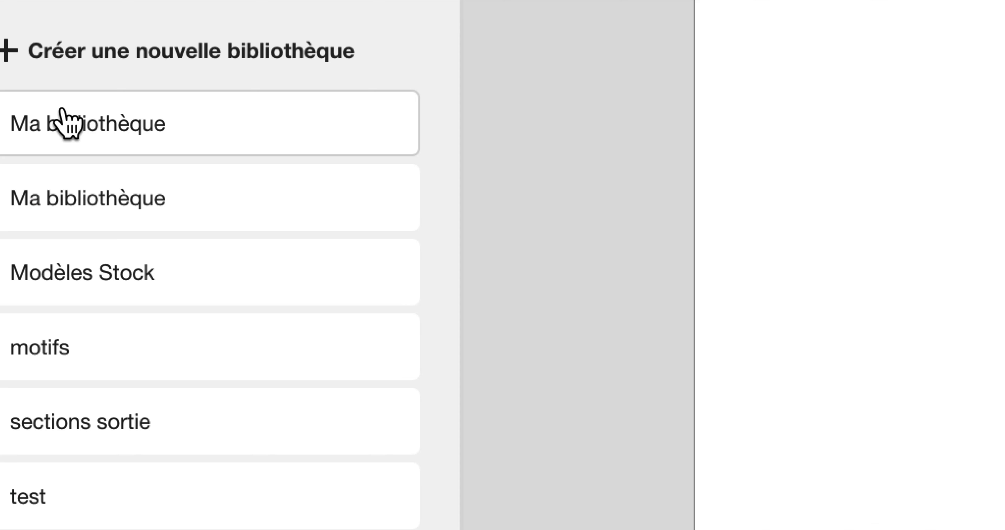
pyautogui.click(63, 111)
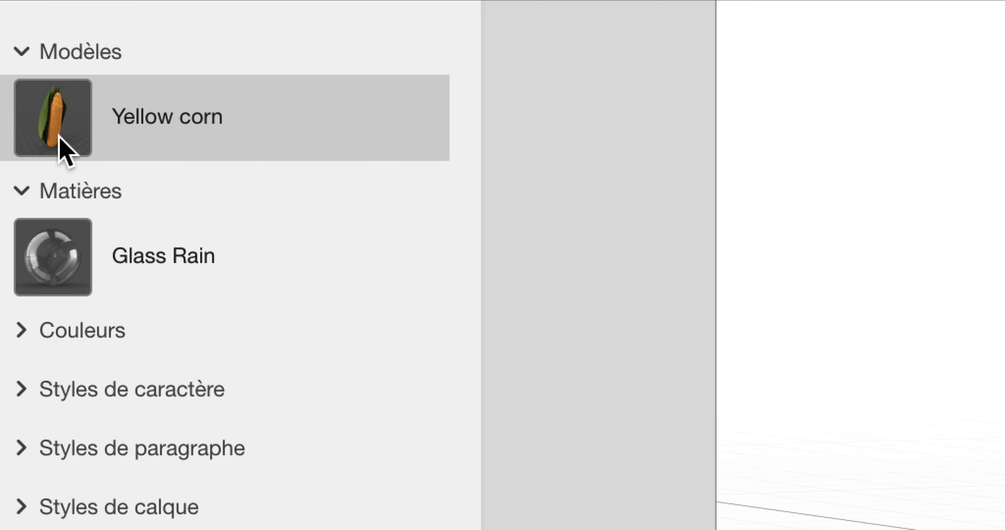
pyautogui.click(59, 141)
pyautogui.moveTo(57, 144); pyautogui.dragTo(348, 233)
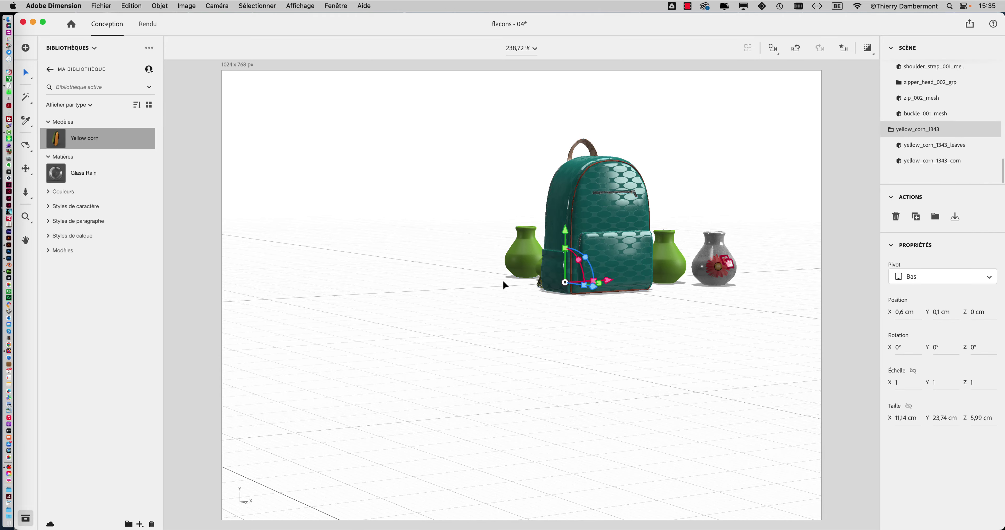
# - Move the corn right of the backpack to X -31,8 cm, Y 0 cm, Z 32 cm, then inspect it
pyautogui.moveTo(503, 280)
pyautogui.mouseDown(button='middle')
pyautogui.moveTo(681, 308)
pyautogui.moveTo(519, 294)
pyautogui.moveTo(604, 313)
pyautogui.mouseUp(button='middle')
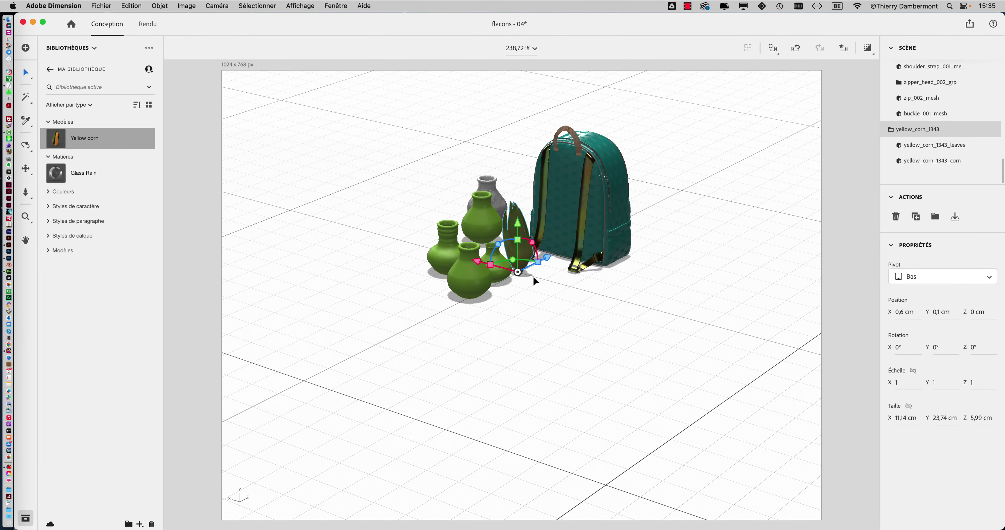
pyautogui.moveTo(521, 276); pyautogui.dragTo(659, 275)
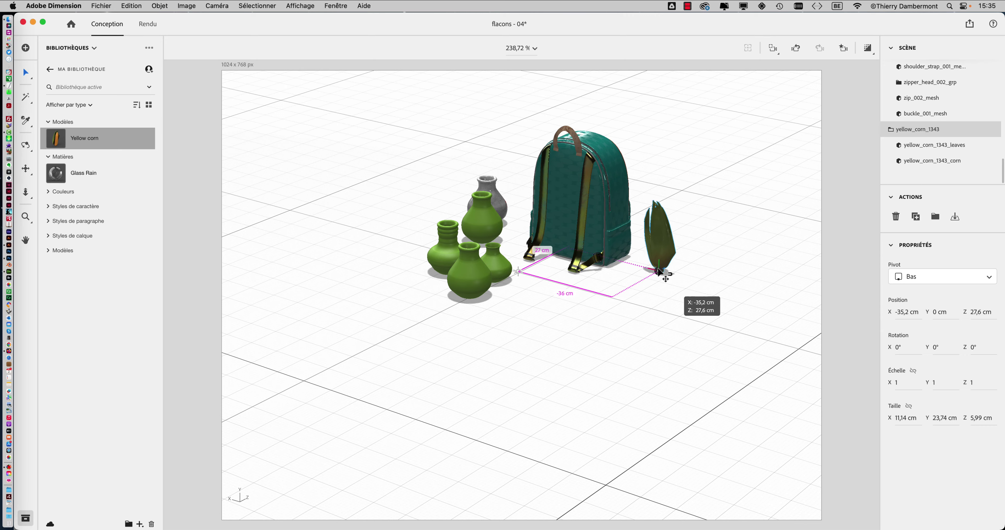
pyautogui.press('f')
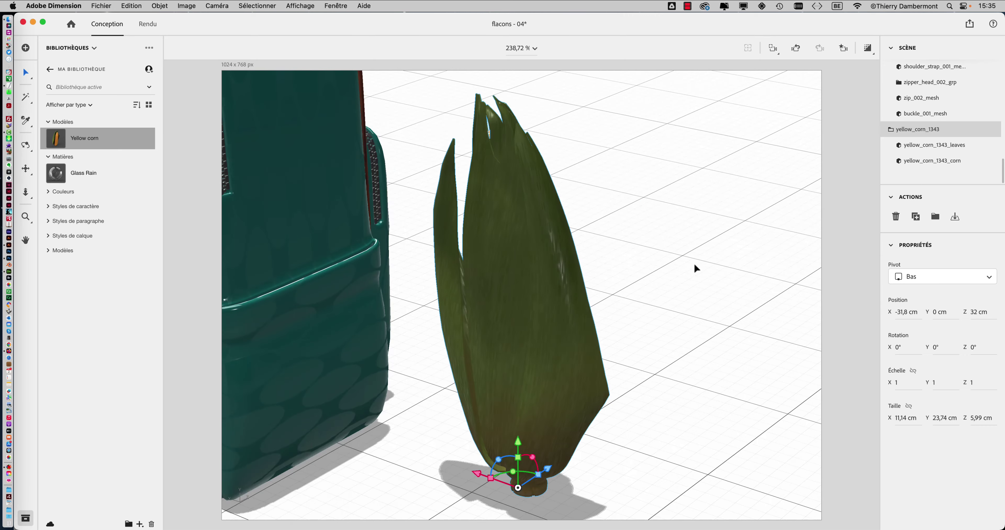
pyautogui.moveTo(693, 262); pyautogui.dragTo(558, 284, button='middle')
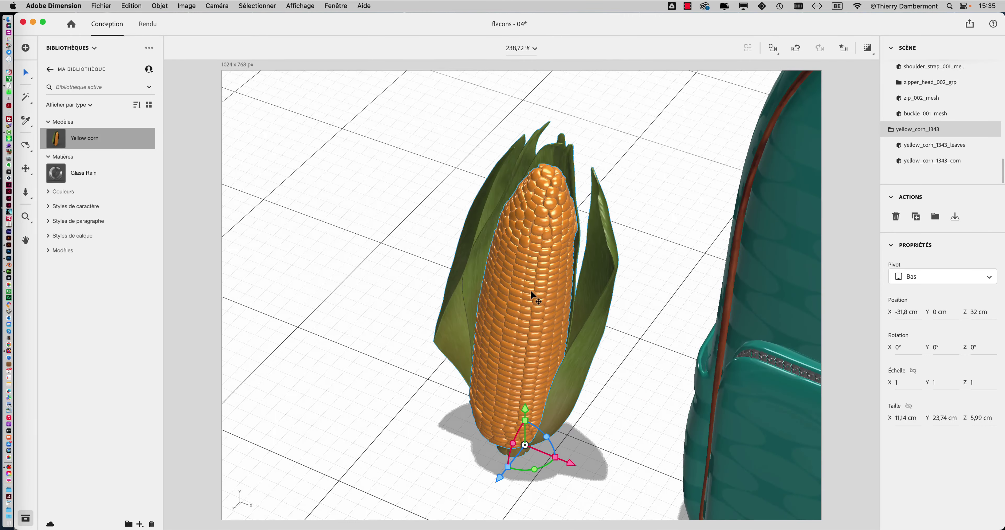
pyautogui.click(552, 141)
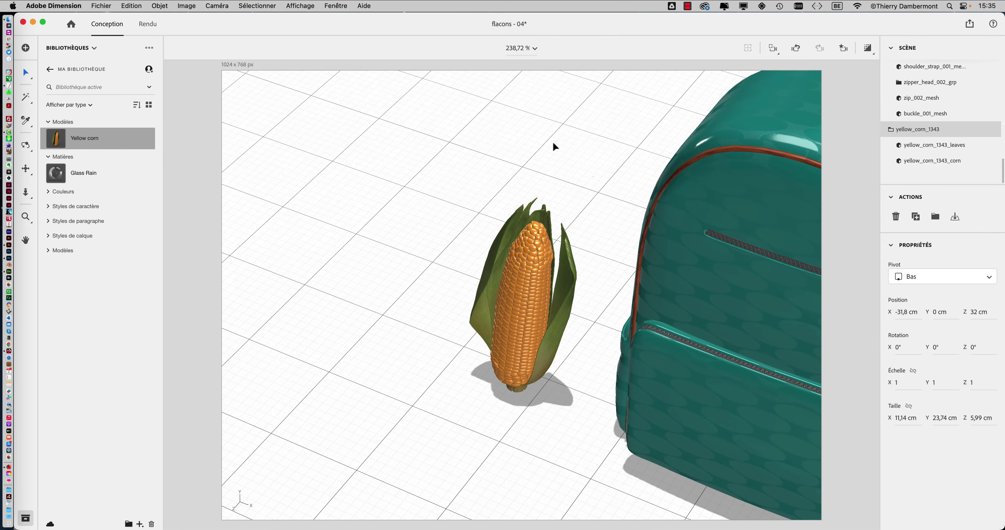
pyautogui.moveTo(604, 210)
pyautogui.mouseDown(button='middle')
pyautogui.moveTo(489, 134)
pyautogui.moveTo(612, 213)
pyautogui.moveTo(659, 199)
pyautogui.mouseUp(button='middle')
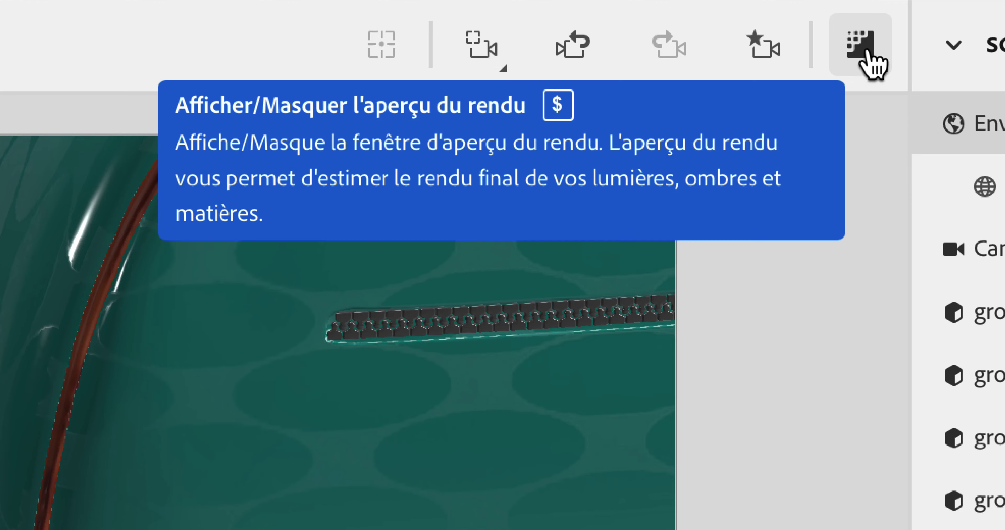
# - Toggle the live render preview and zoom in and out to check the corn beside the backpack
pyautogui.click(870, 53)
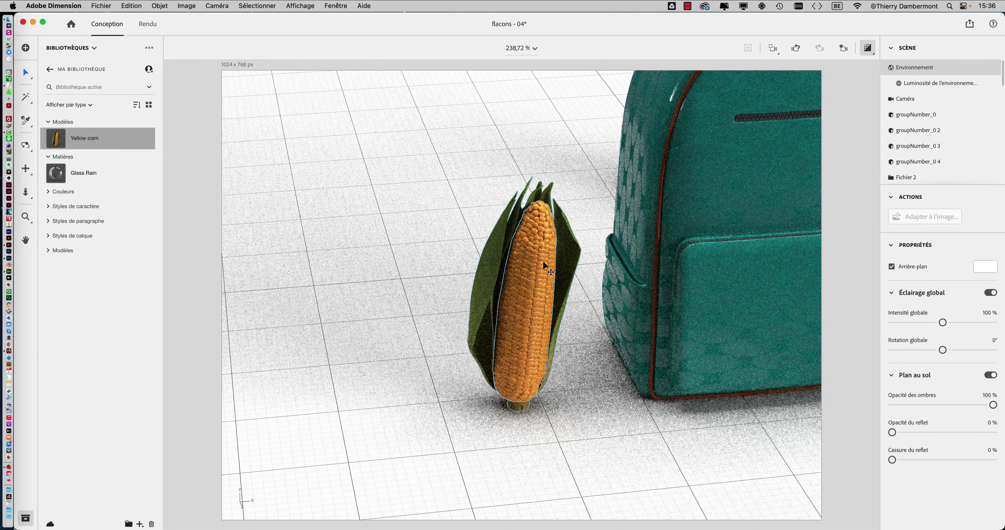
pyautogui.scroll(-1, 543, 261)
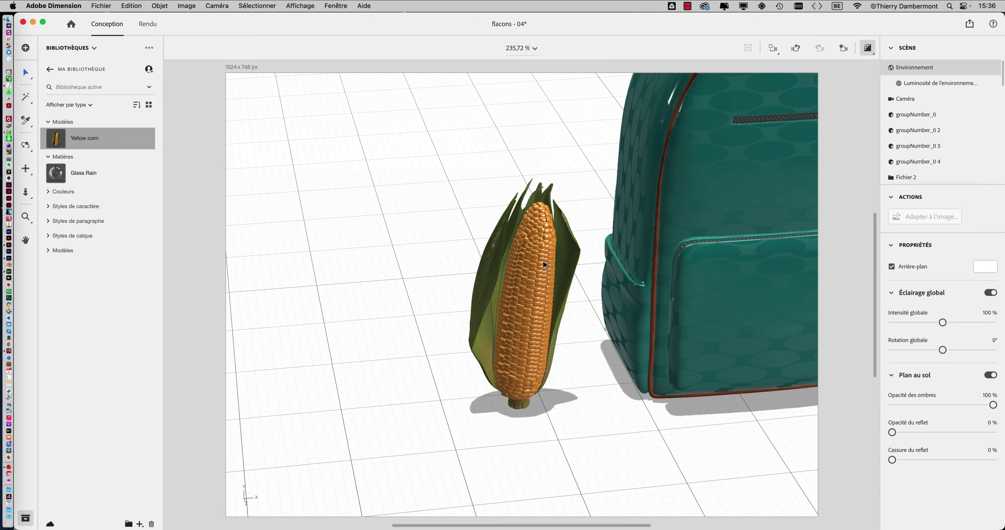
pyautogui.scroll(3, 543, 260)
pyautogui.scroll(3, 543, 260)
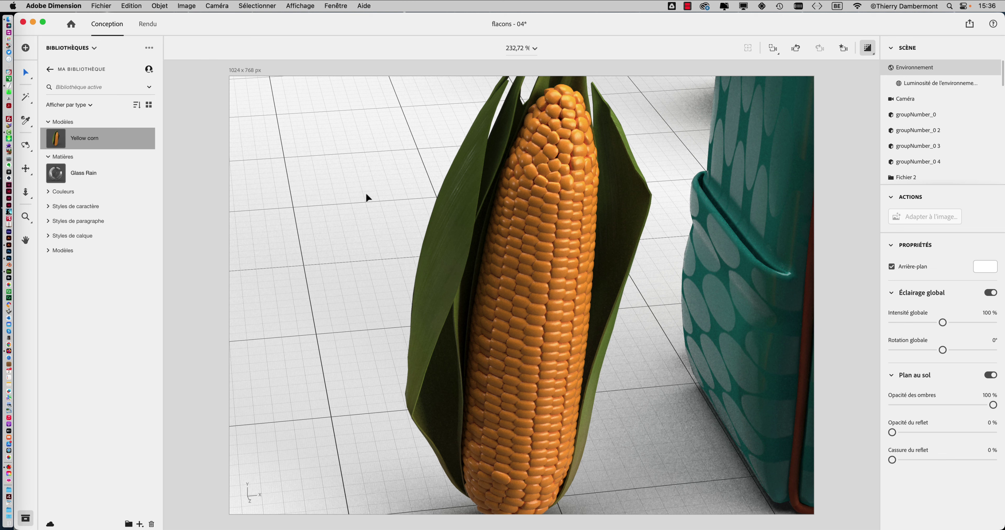
pyautogui.scroll(-3, 346, 215)
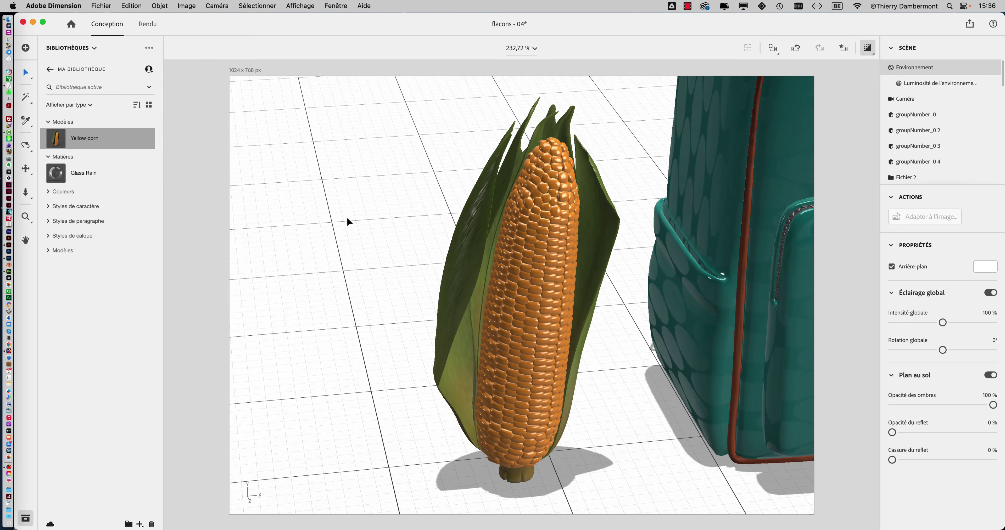
pyautogui.scroll(-2, 347, 219)
pyautogui.scroll(-2, 347, 218)
pyautogui.scroll(-3, 347, 218)
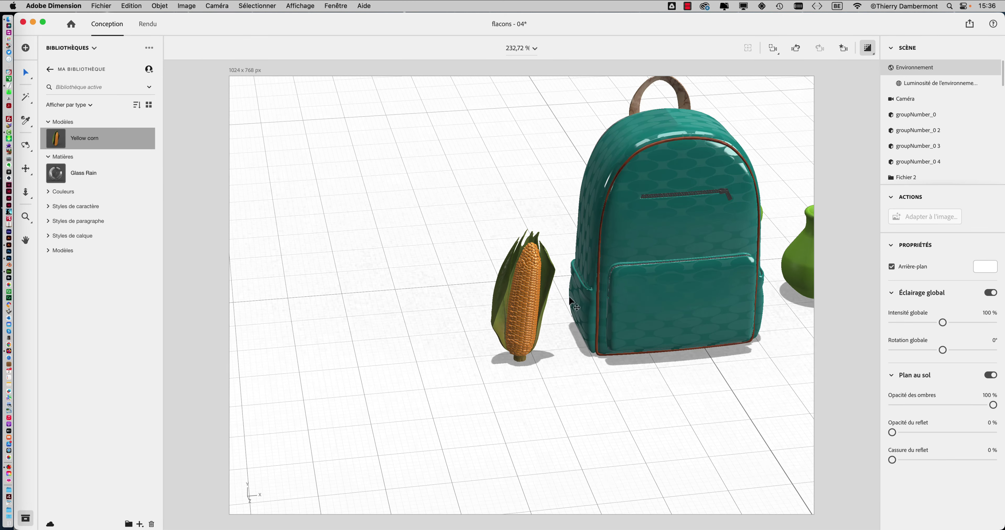
pyautogui.scroll(-3, 519, 200)
pyautogui.scroll(-3, 444, 218)
pyautogui.click(865, 53)
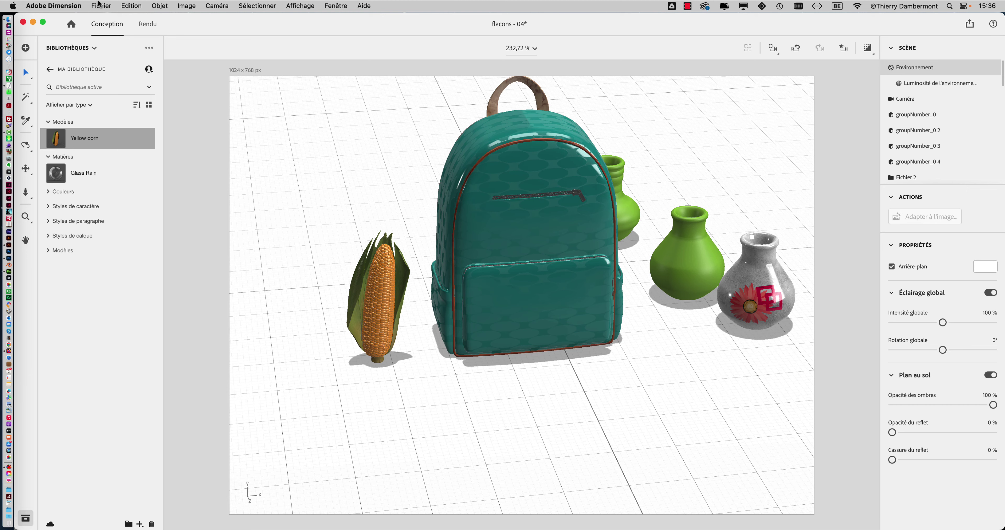
# - Start Save As for flacons - 04.dn in TRAVAIL ENSEMBLE and edit the file name
pyautogui.click(101, 5)
pyautogui.click(147, 107)
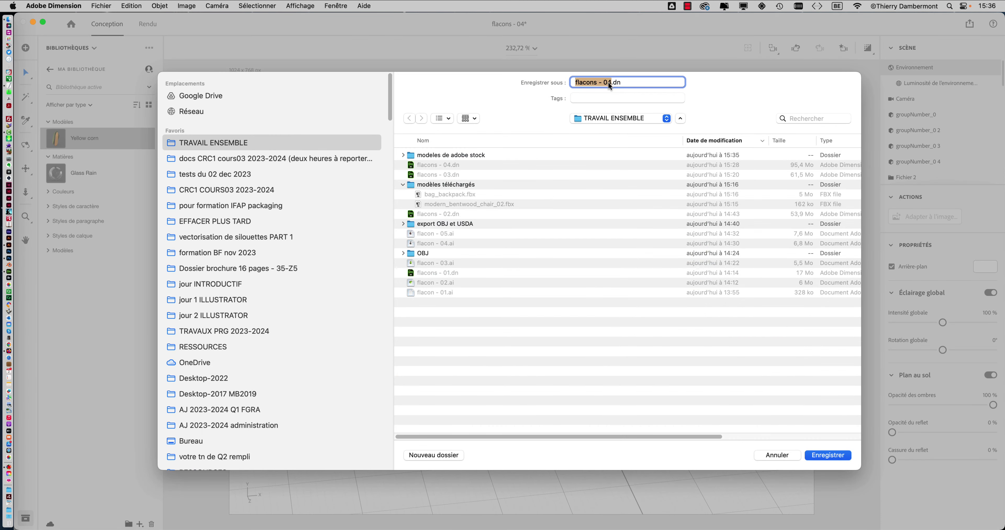
pyautogui.click(610, 83)
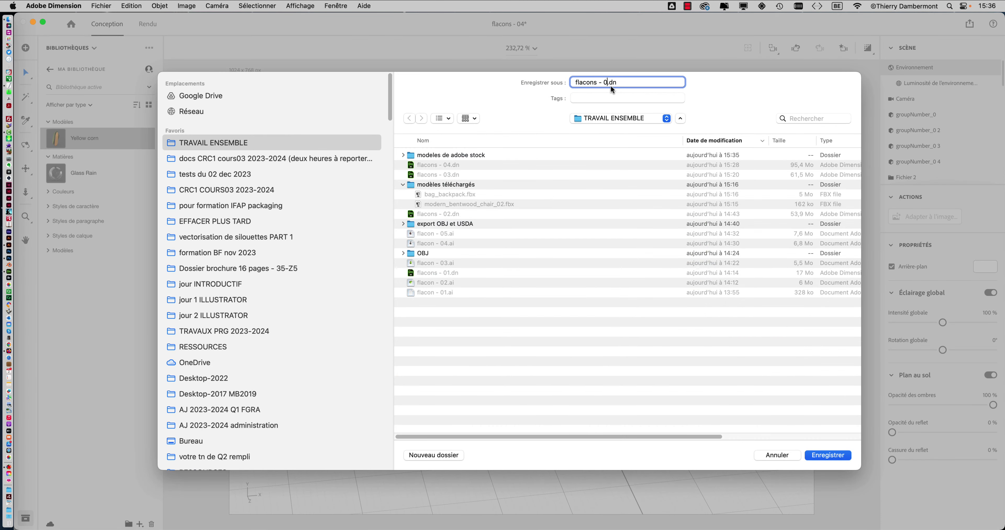